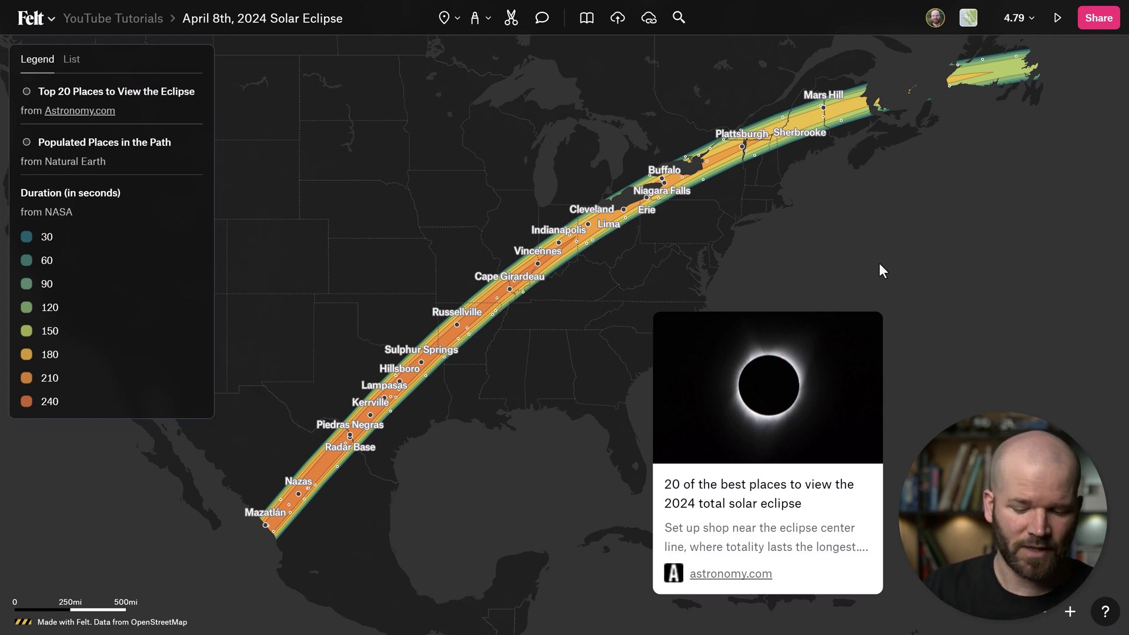
- Scroll NASA's 2024 eclipse page down to the Download Eclipse Data section
{"action": "key", "text": "ctrl+Tab"}
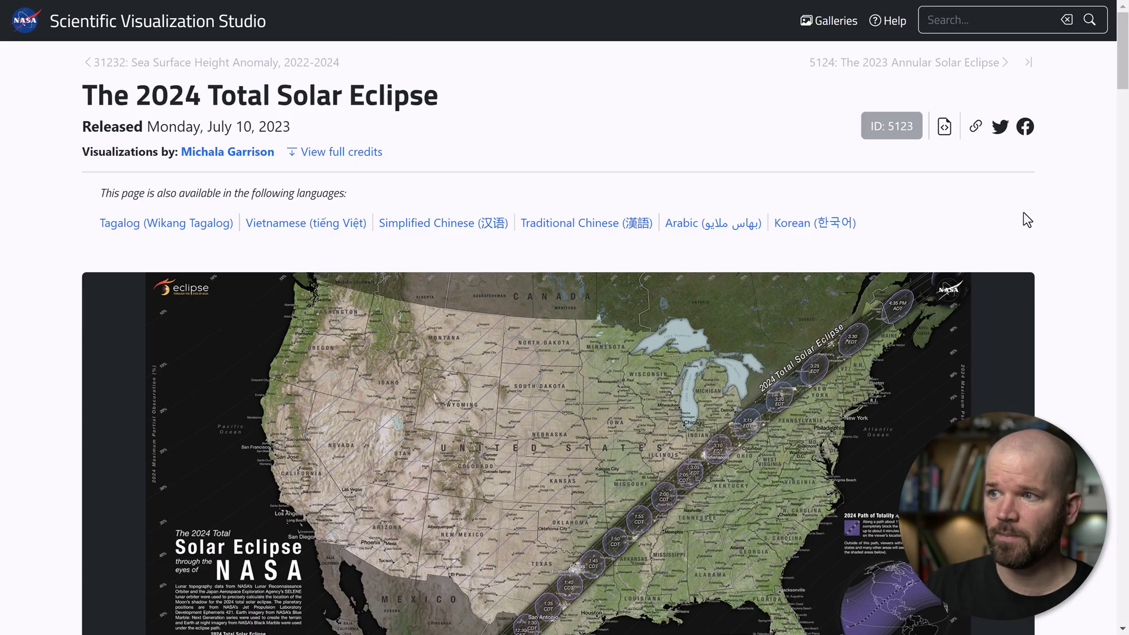
{"action": "left_click_drag", "start_coordinate": [1123, 82], "coordinate": [1123, 100]}
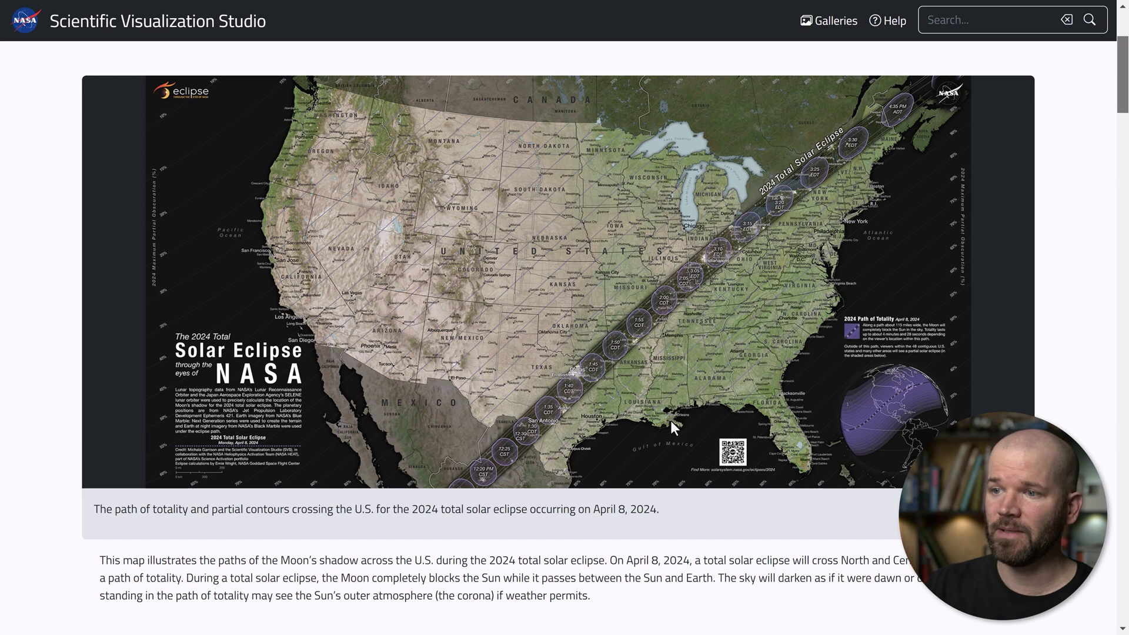
{"action": "left_click_drag", "start_coordinate": [1125, 62], "coordinate": [1126, 156]}
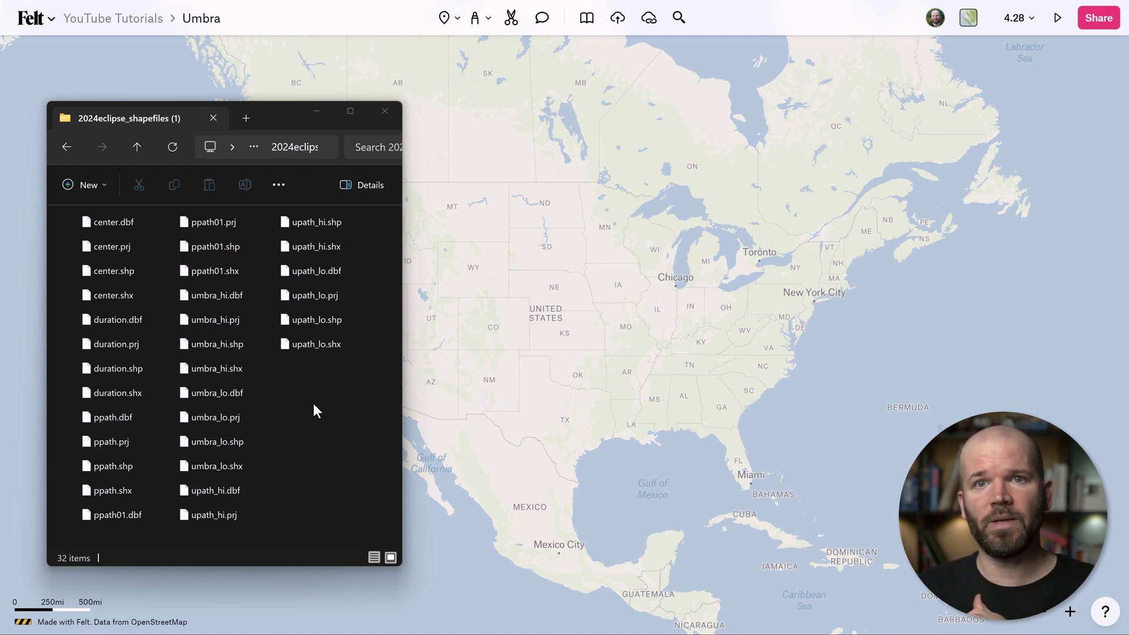
- Select the four umbra_lo files, umbra_lo.dbf through umbra_lo.shx, and drop them onto the Umbra map
{"action": "left_click", "coordinate": [218, 417]}
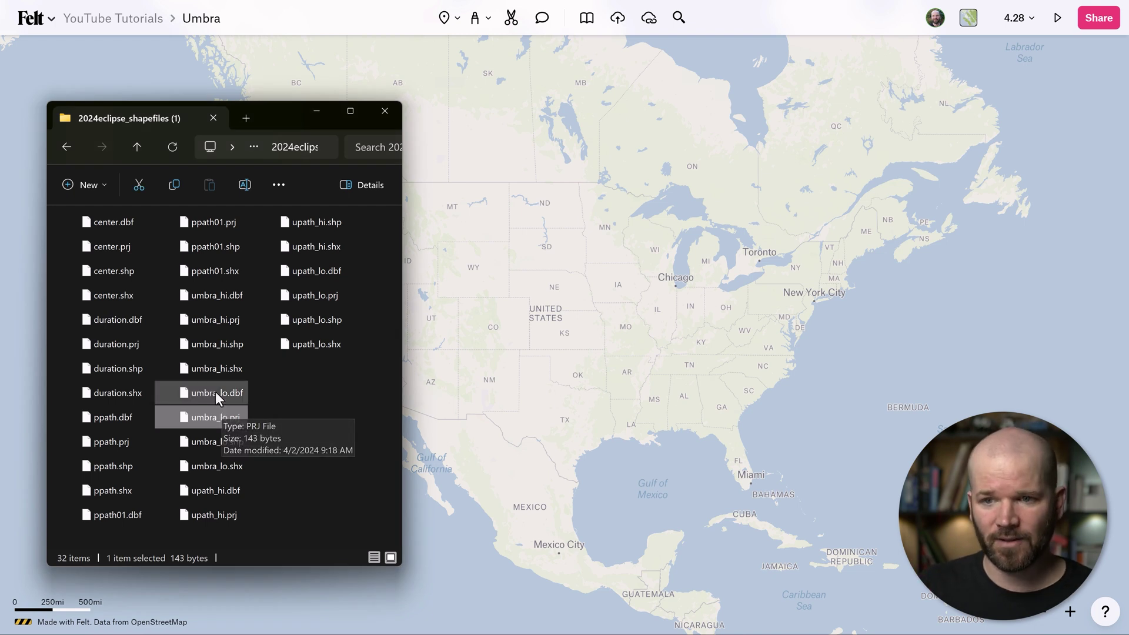
{"action": "left_click", "coordinate": [216, 392]}
{"action": "left_click", "coordinate": [214, 469], "text": "shift"}
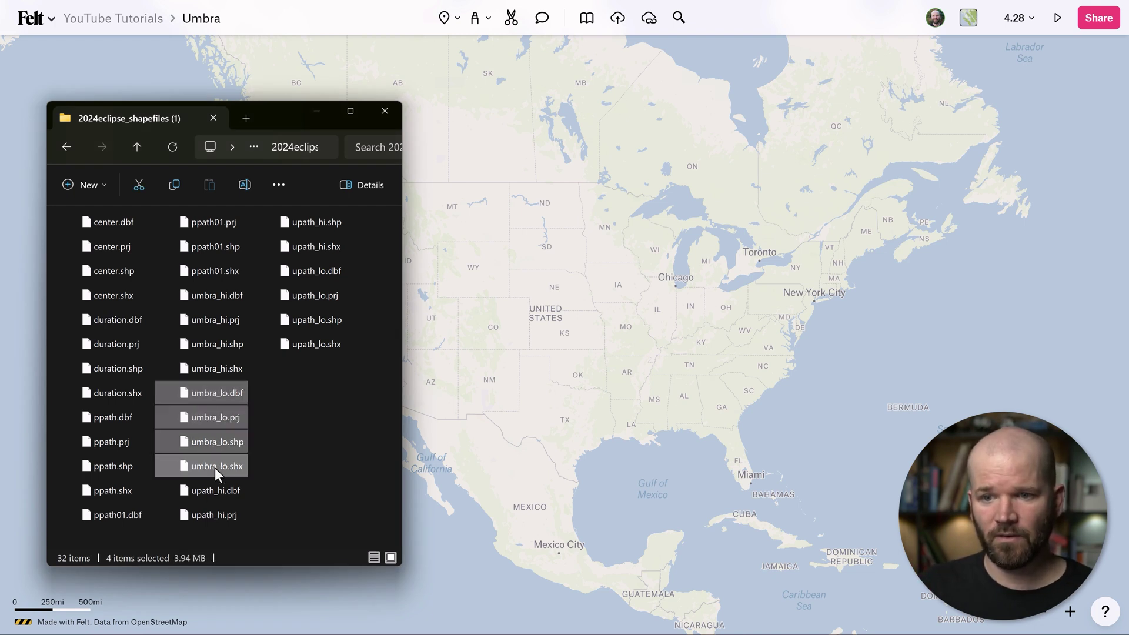
{"action": "left_click_drag", "start_coordinate": [195, 390], "coordinate": [618, 348]}
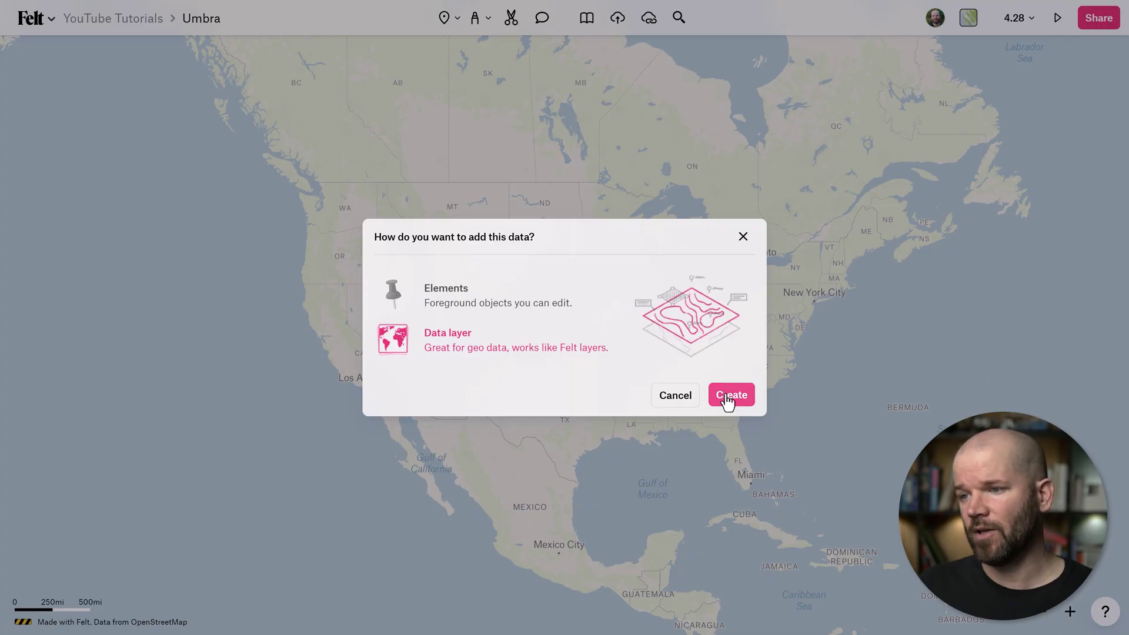
- Create the Umbra Lo data layer, zoom in over Arkansas, and open its layer settings
{"action": "left_click", "coordinate": [728, 397]}
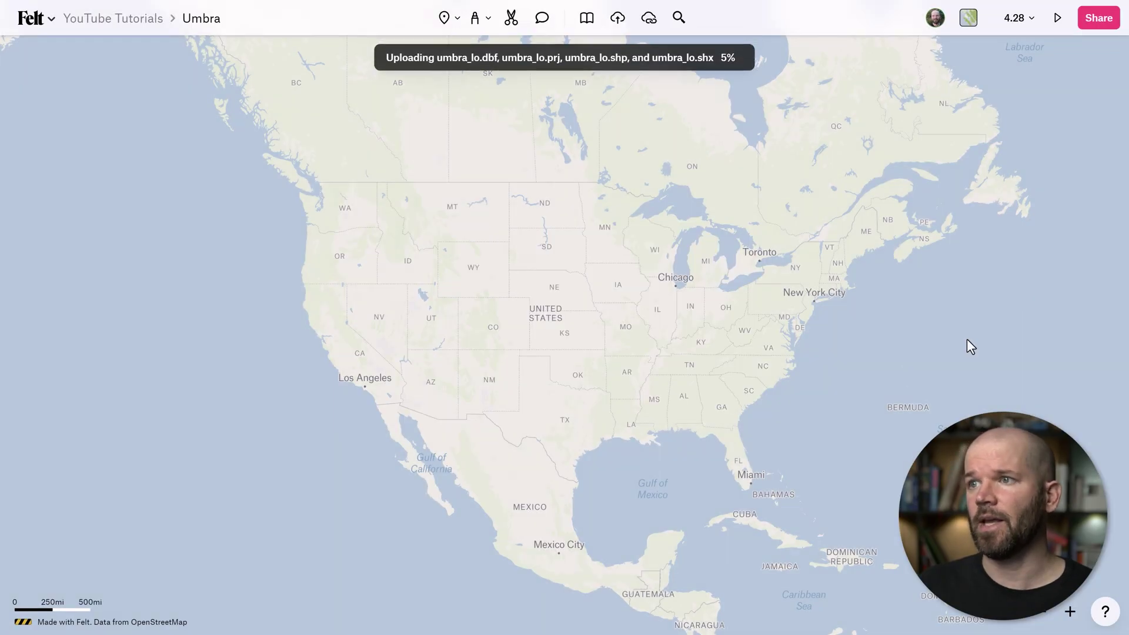
{"action": "scroll", "coordinate": [579, 369], "scroll_direction": "up", "scroll_amount": 5}
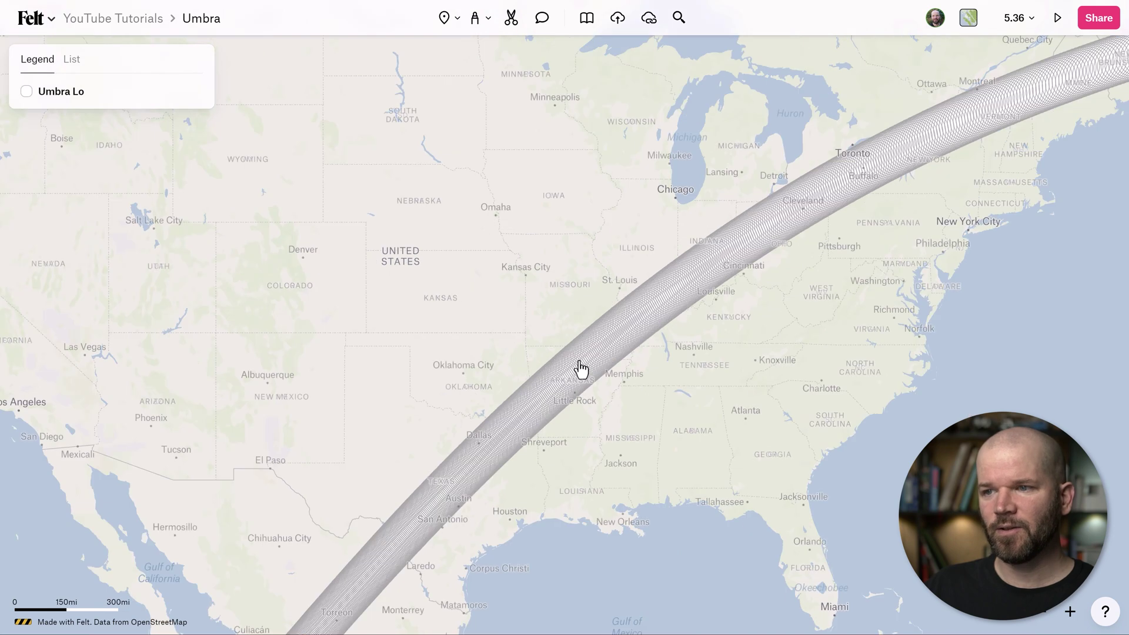
{"action": "scroll", "coordinate": [567, 371], "scroll_direction": "up", "scroll_amount": 3}
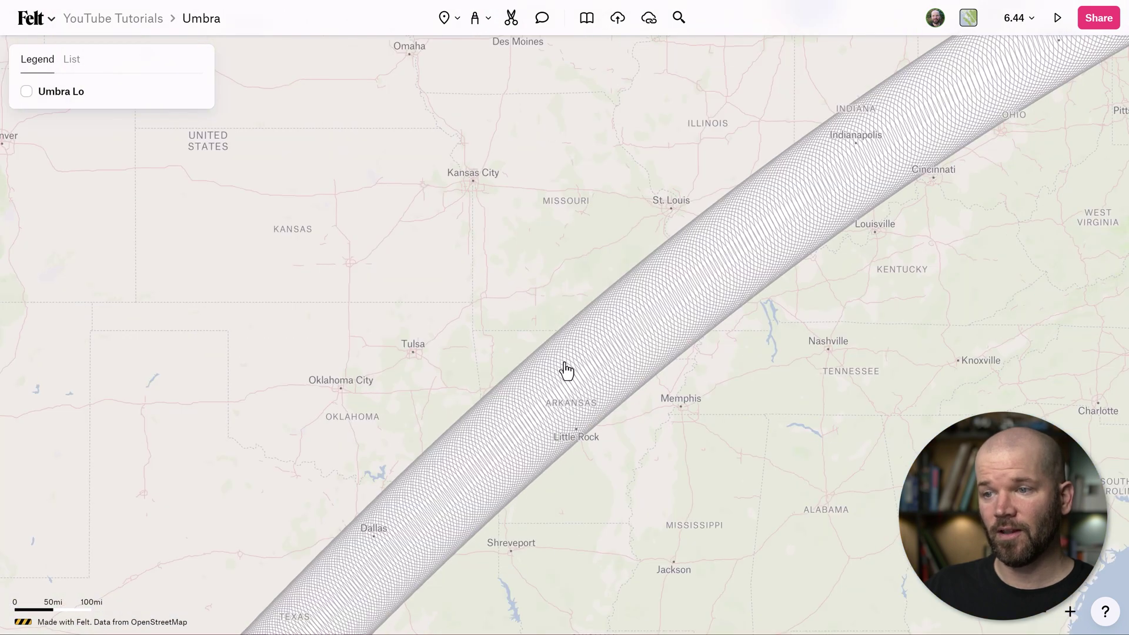
{"action": "scroll", "coordinate": [565, 371], "scroll_direction": "up", "scroll_amount": 3}
{"action": "left_click", "coordinate": [59, 91]}
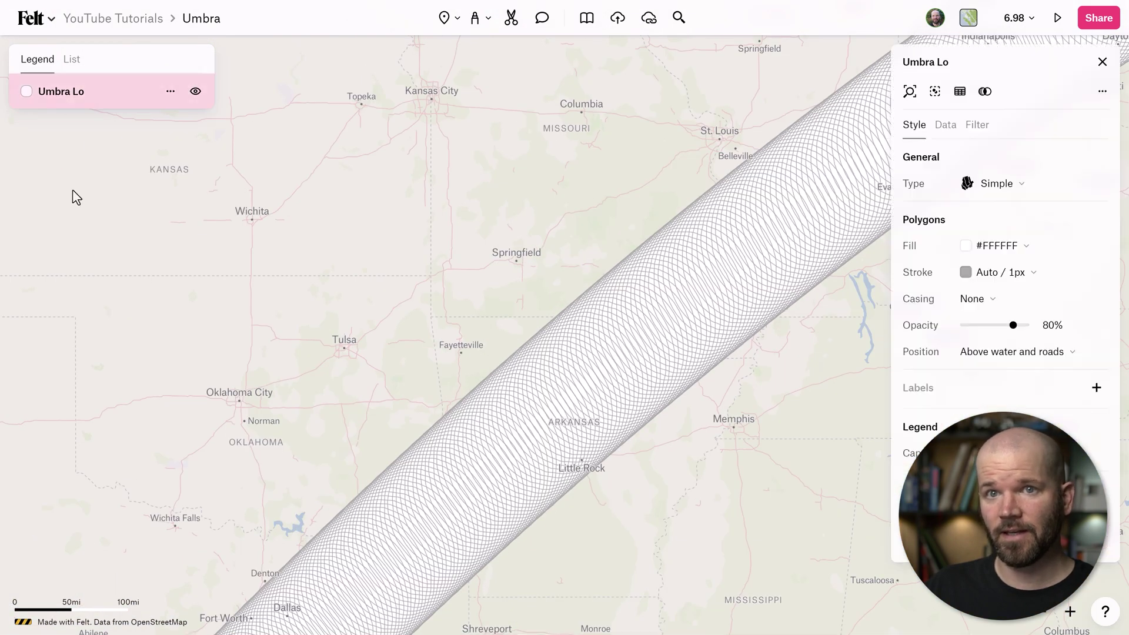
{"action": "key", "text": "t"}
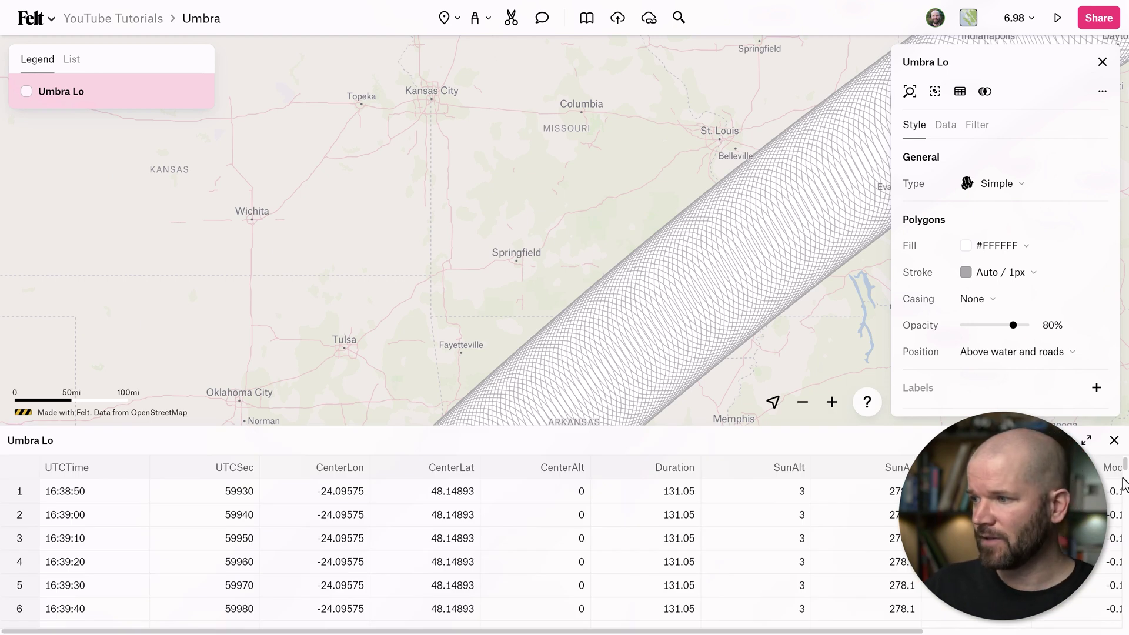
{"action": "left_click_drag", "start_coordinate": [1125, 468], "coordinate": [1126, 566]}
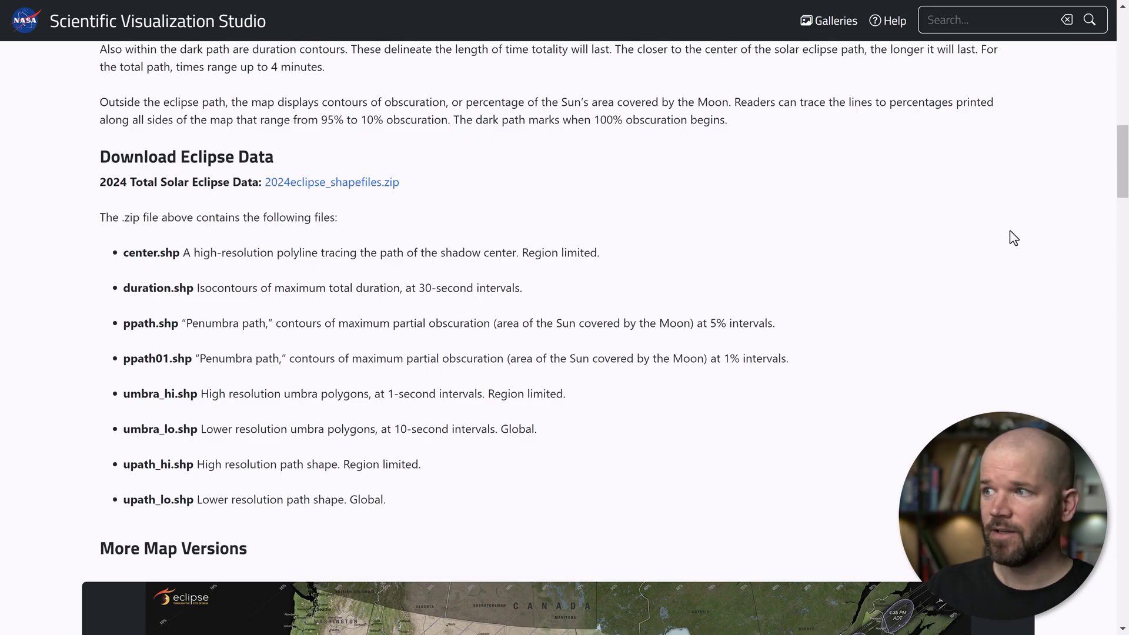
{"action": "scroll", "coordinate": [1047, 206], "scroll_direction": "up", "scroll_amount": 2}
{"action": "scroll", "coordinate": [1089, 169], "scroll_direction": "up", "scroll_amount": 5}
{"action": "left_click_drag", "start_coordinate": [1123, 144], "coordinate": [1125, 49]}
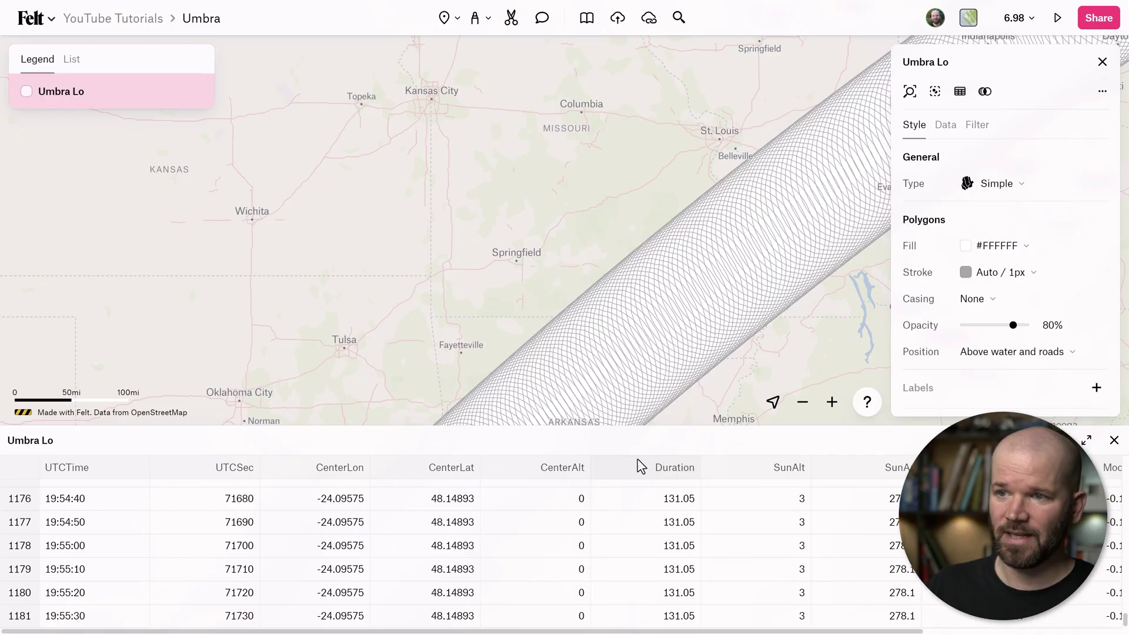
{"action": "left_click", "coordinate": [1114, 440]}
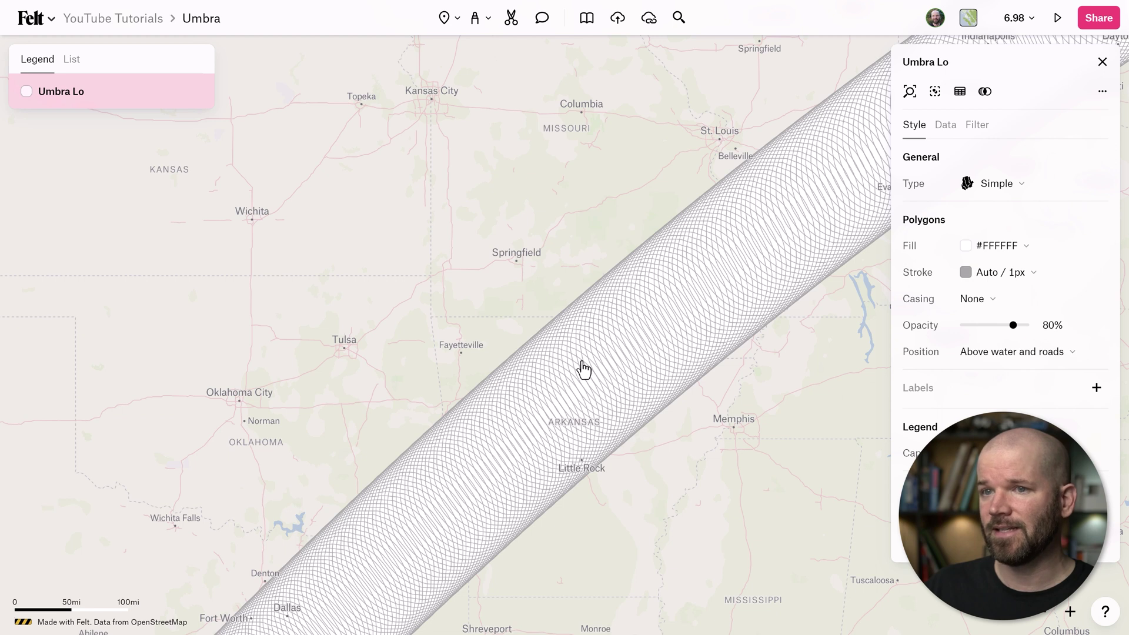
- Switch Umbra Lo's layer panel to the Filter tab and start adding a filter
{"action": "scroll", "coordinate": [584, 369], "scroll_direction": "down", "scroll_amount": 2}
{"action": "left_click", "coordinate": [975, 129]}
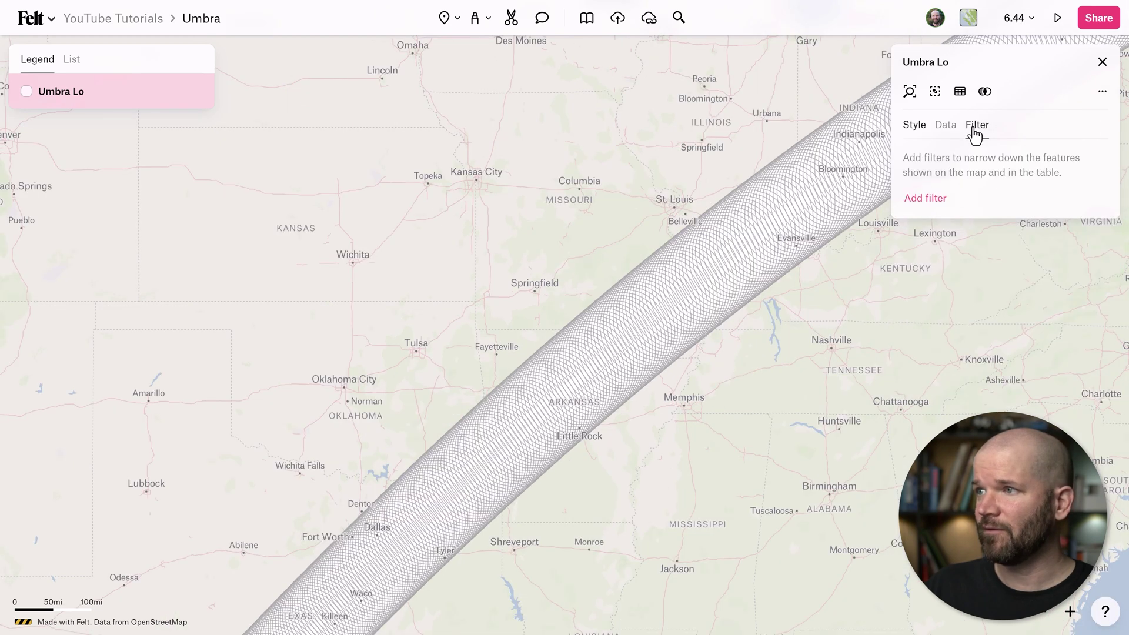
{"action": "left_click", "coordinate": [931, 202]}
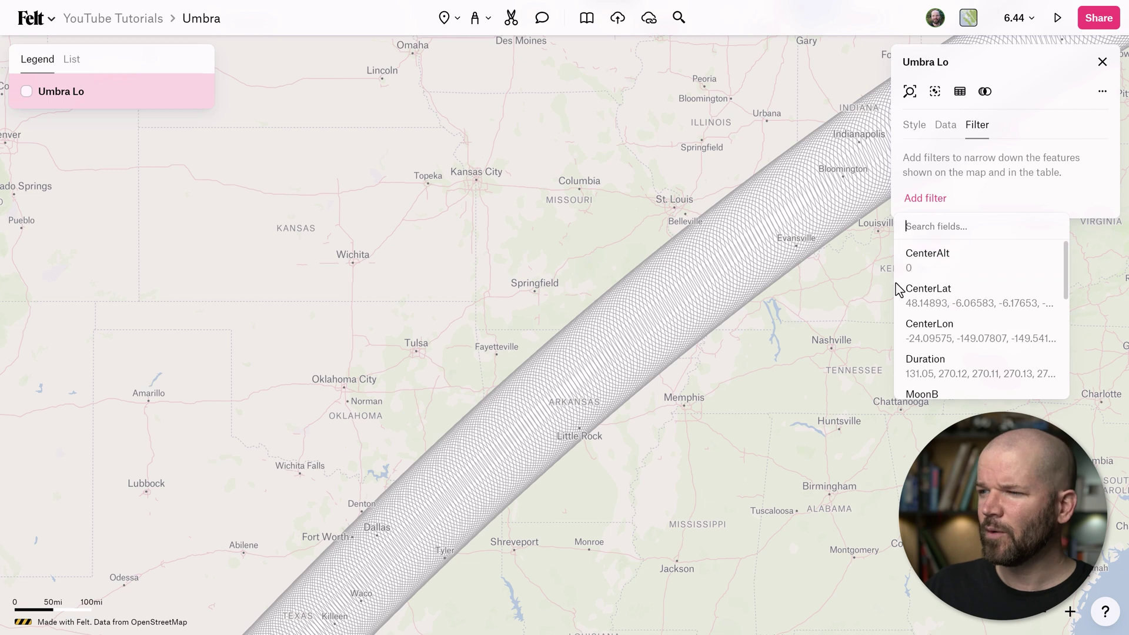
- Show the Umbra Lo attribute table and scroll through its rows
{"action": "left_click", "coordinate": [960, 91]}
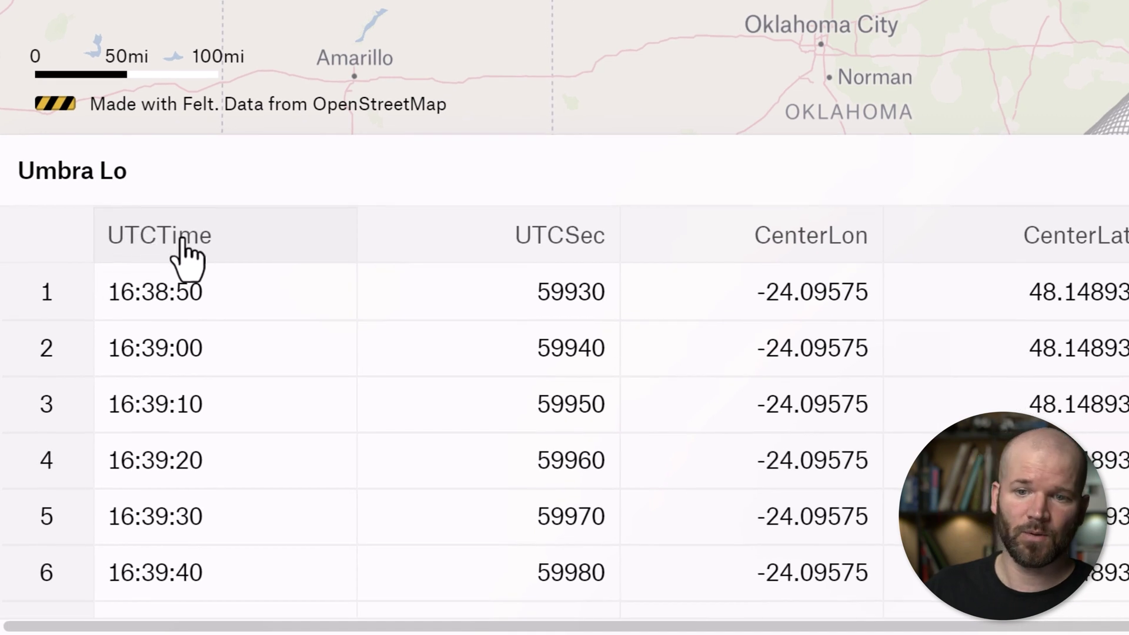
{"action": "scroll", "coordinate": [214, 390], "scroll_direction": "down", "scroll_amount": 9}
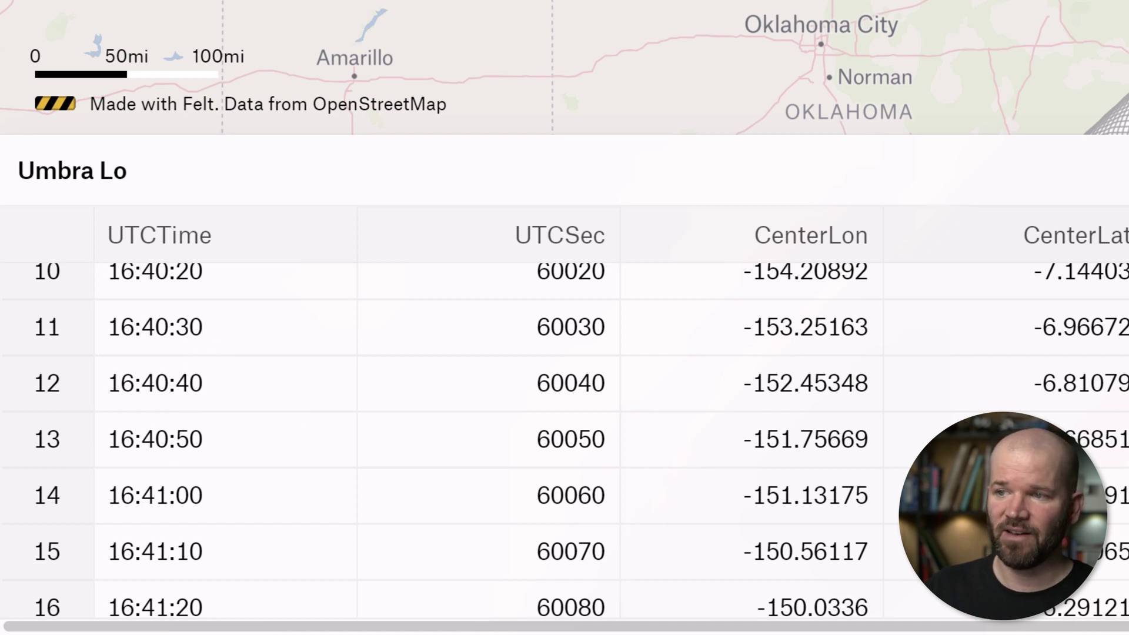
{"action": "scroll", "coordinate": [564, 67], "scroll_direction": "down", "scroll_amount": 5}
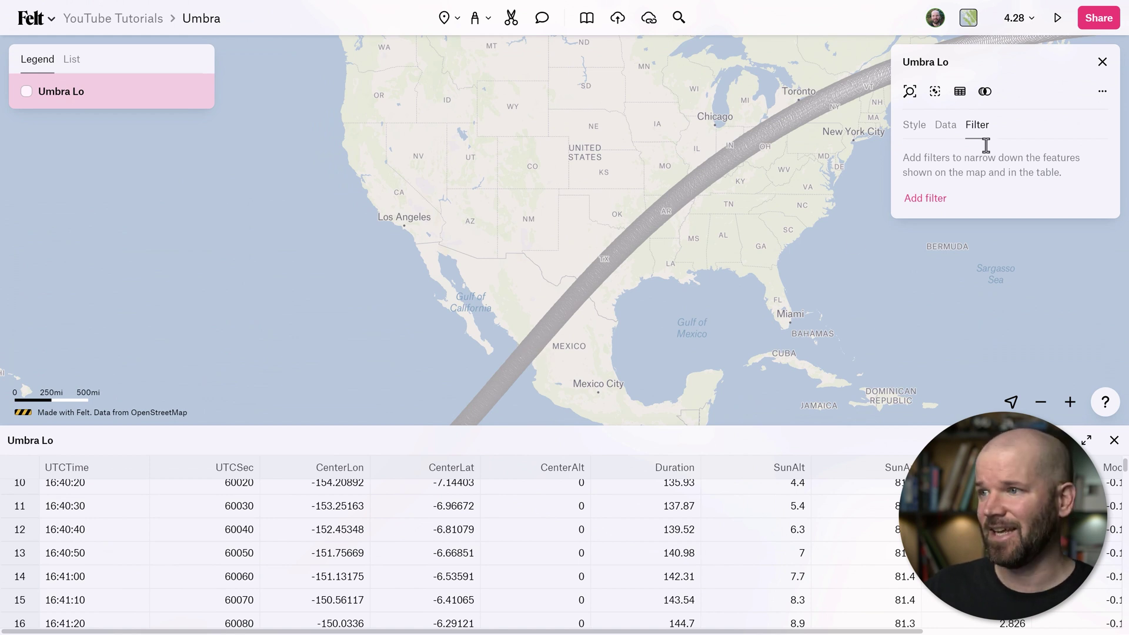
- Add a UTCTime 'is' filter on Umbra Lo limited to 18:10:00
{"action": "left_click", "coordinate": [929, 201]}
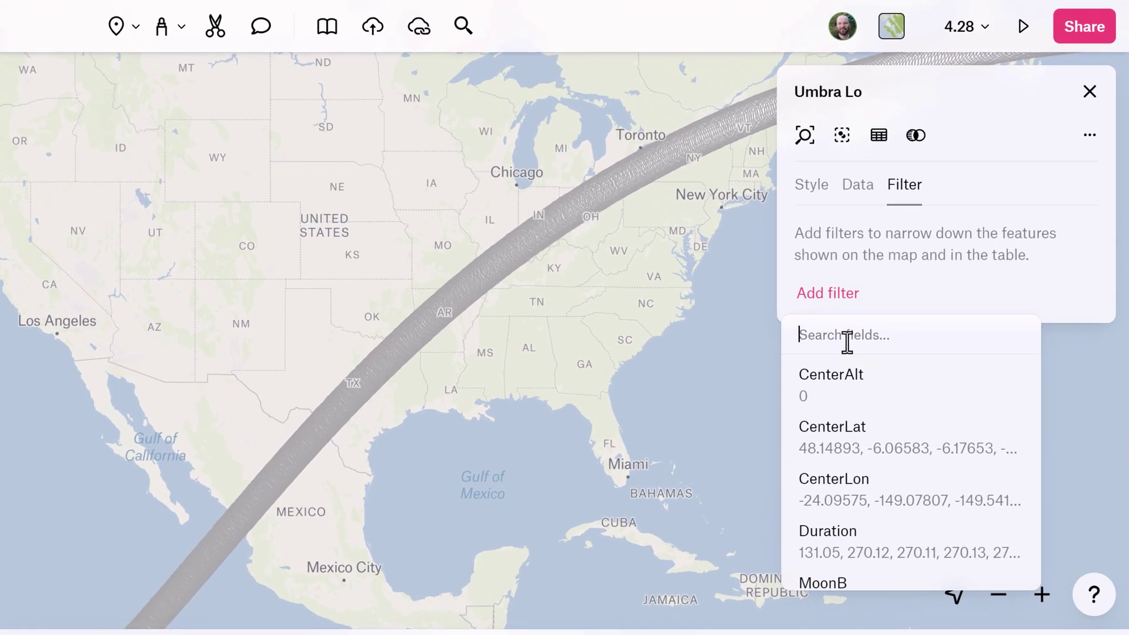
{"action": "type", "text": "utc"}
{"action": "left_click", "coordinate": [819, 467]}
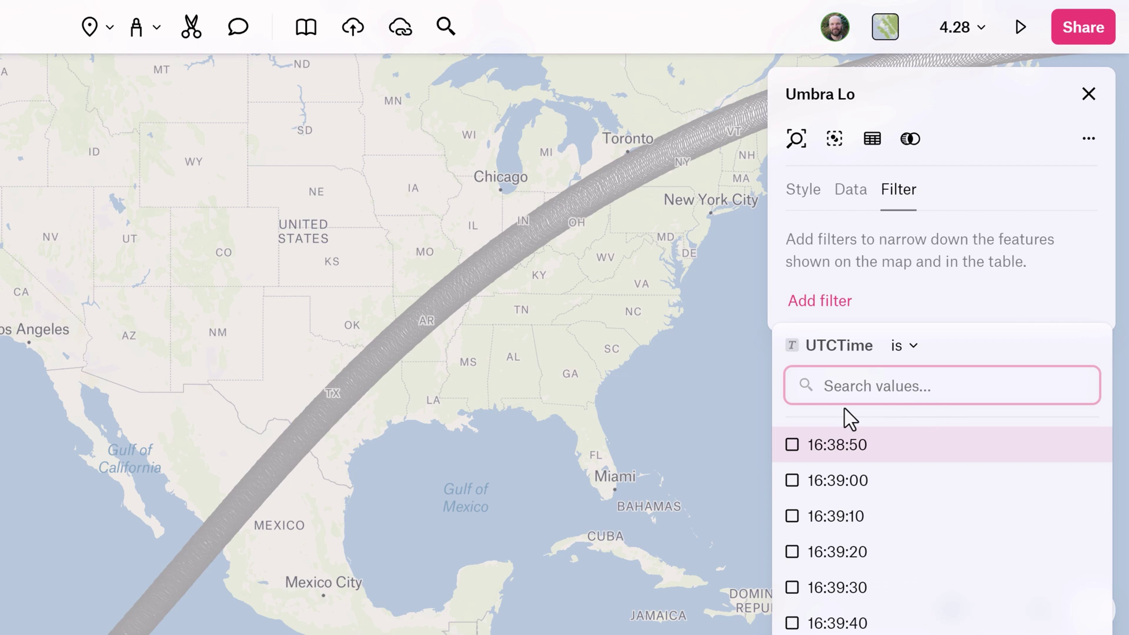
{"action": "type", "text": "18:"}
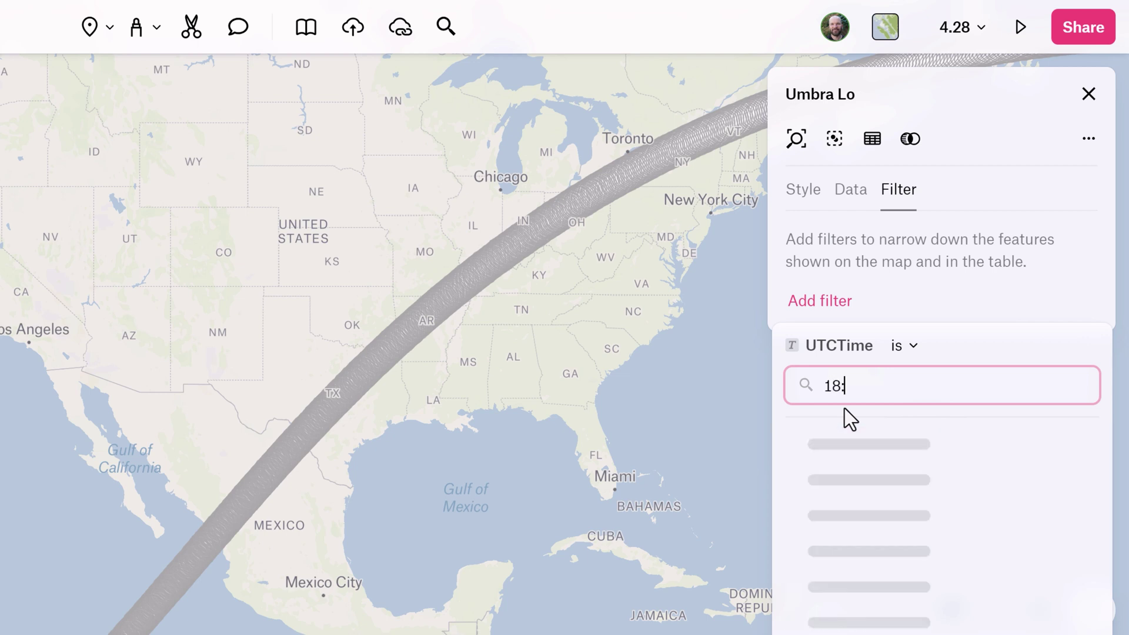
{"action": "type", "text": "10"}
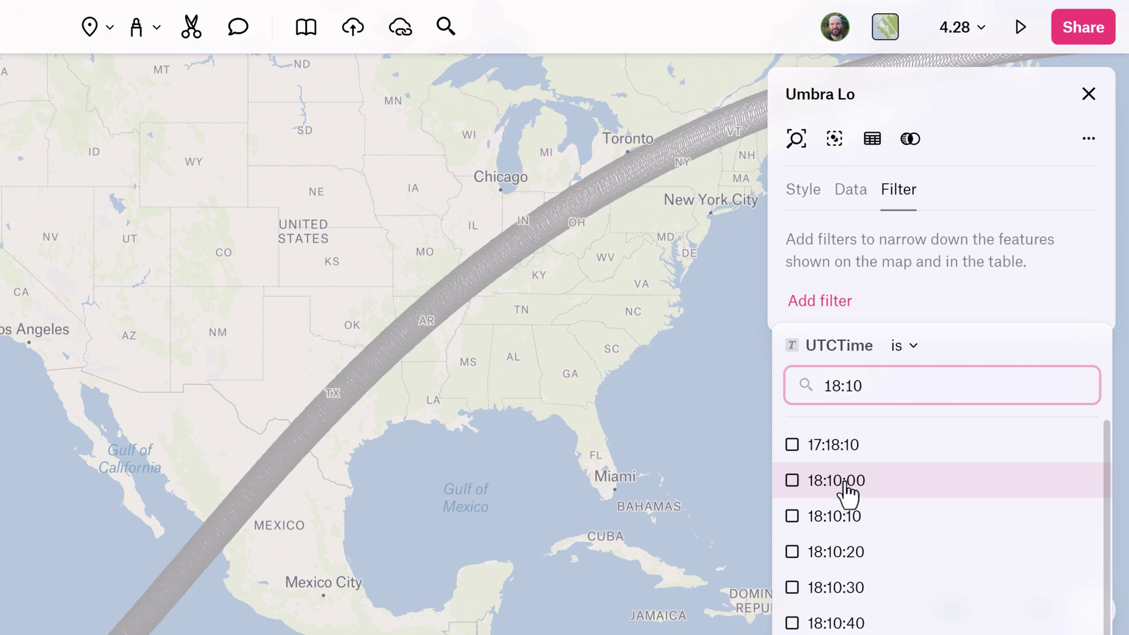
{"action": "left_click", "coordinate": [794, 483]}
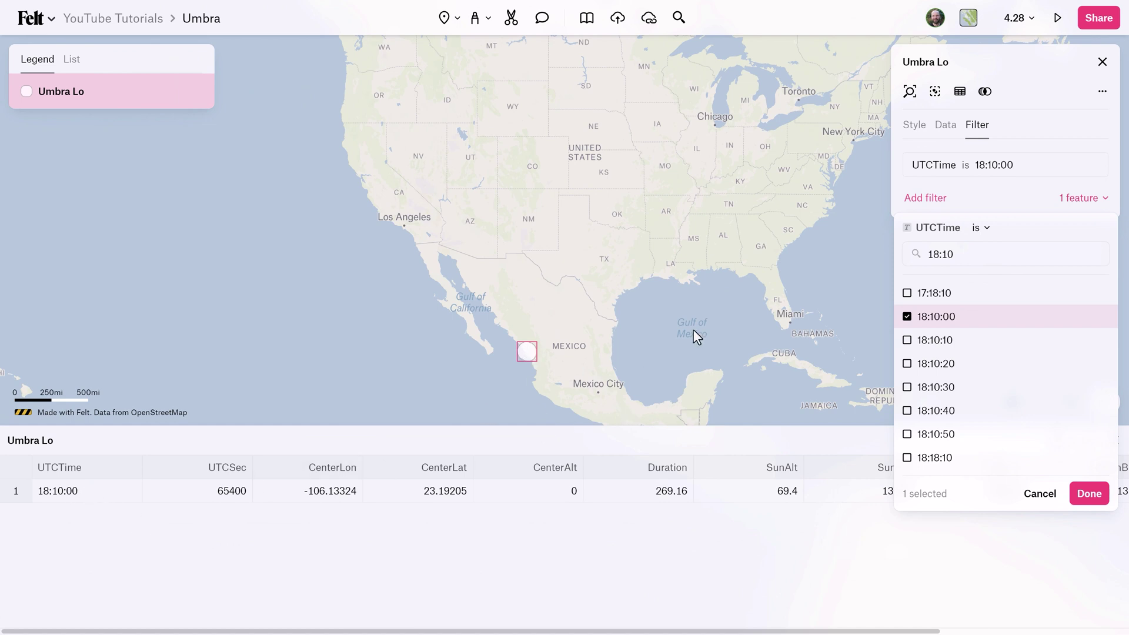
- Add 18:15:00 and 18:20:00 to the UTCTime filter
{"action": "left_click", "coordinate": [961, 254]}
{"action": "key", "text": "BackSpace"}
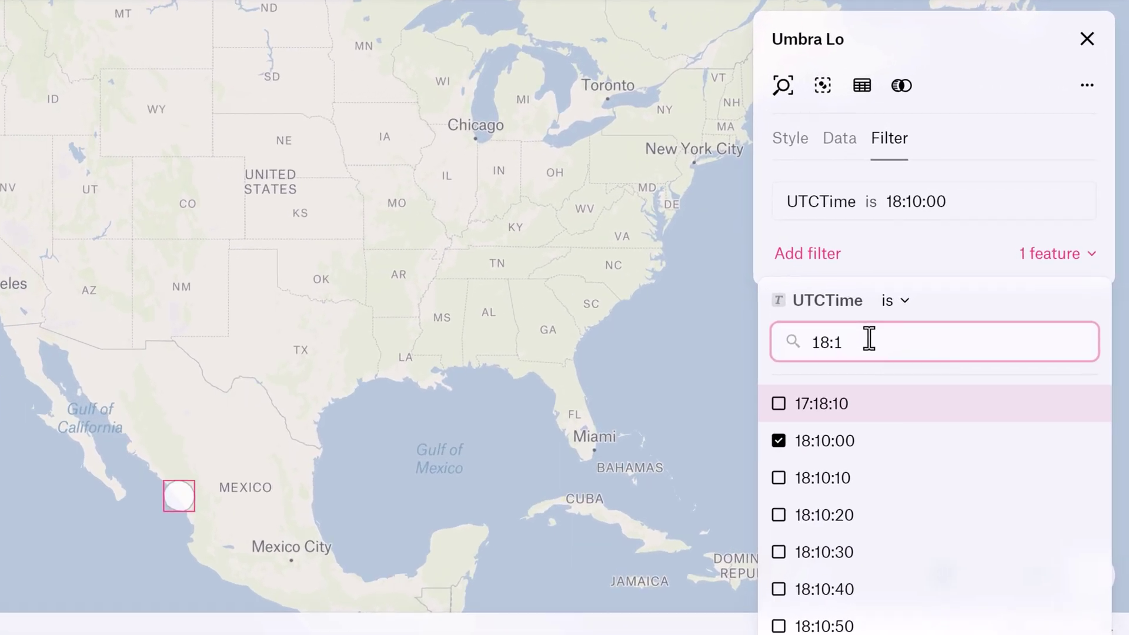
{"action": "type", "text": "5"}
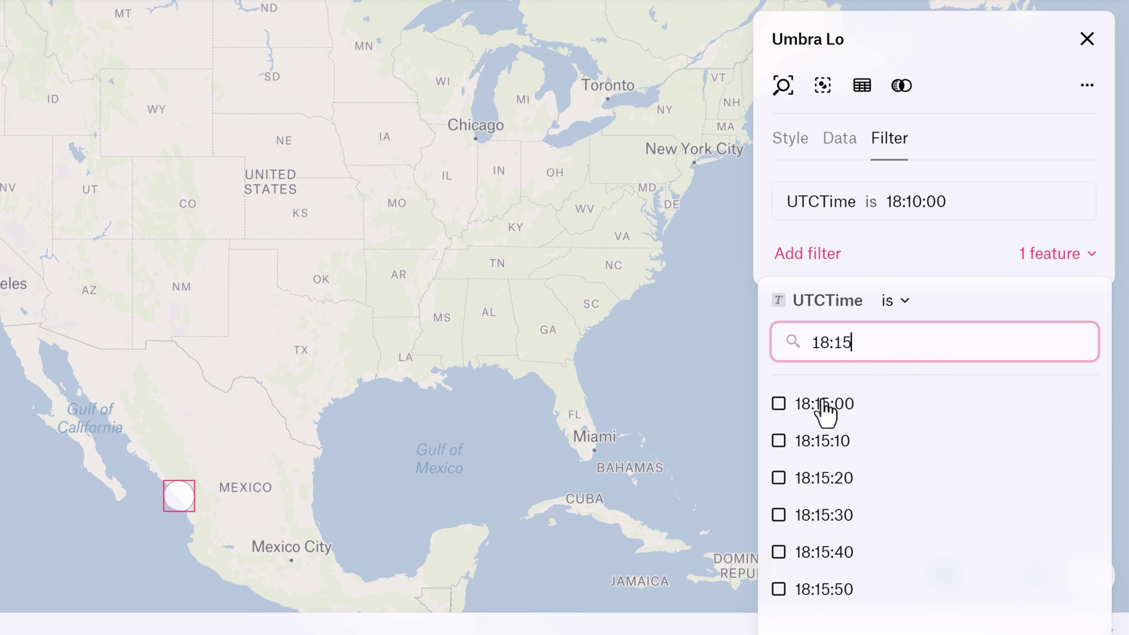
{"action": "left_click", "coordinate": [777, 405]}
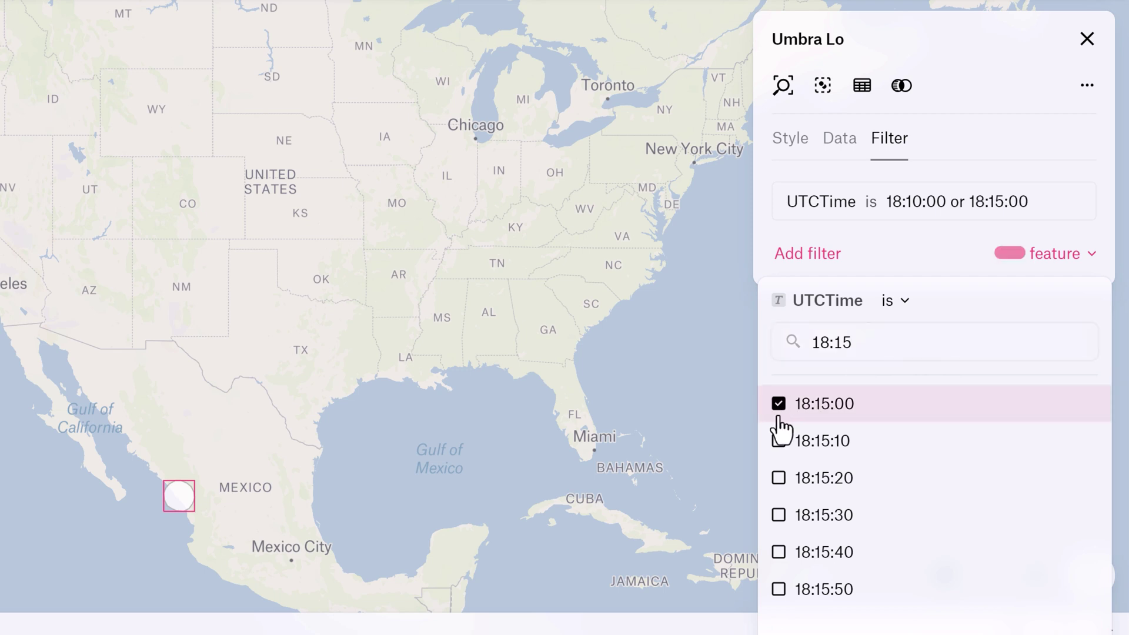
{"action": "scroll", "coordinate": [172, 516], "scroll_direction": "up", "scroll_amount": 3}
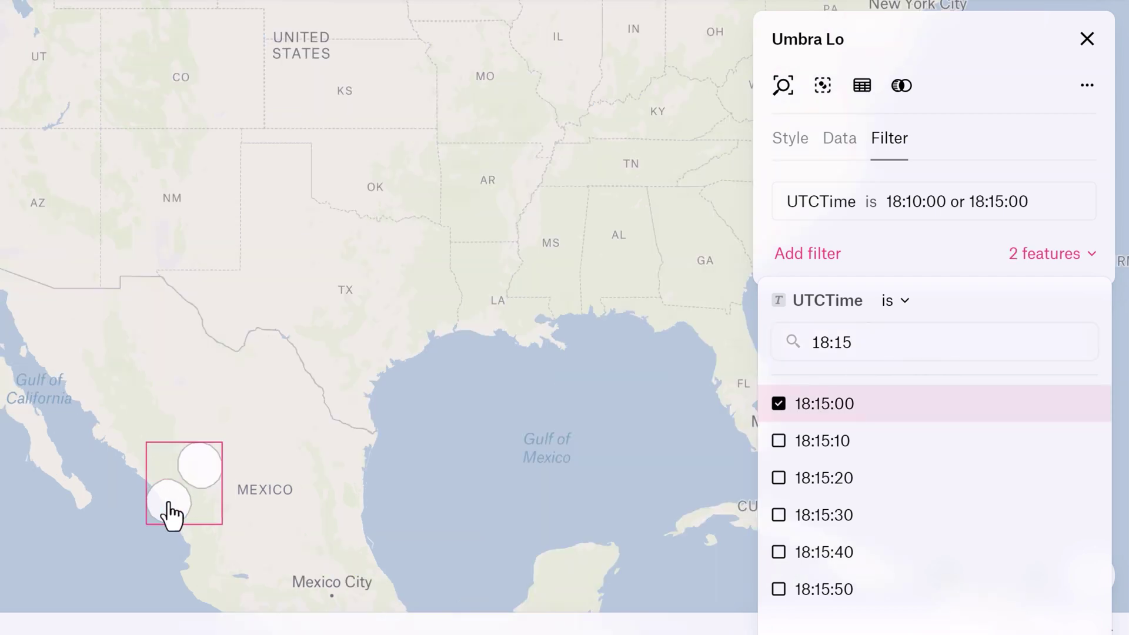
{"action": "scroll", "coordinate": [172, 516], "scroll_direction": "up", "scroll_amount": 2}
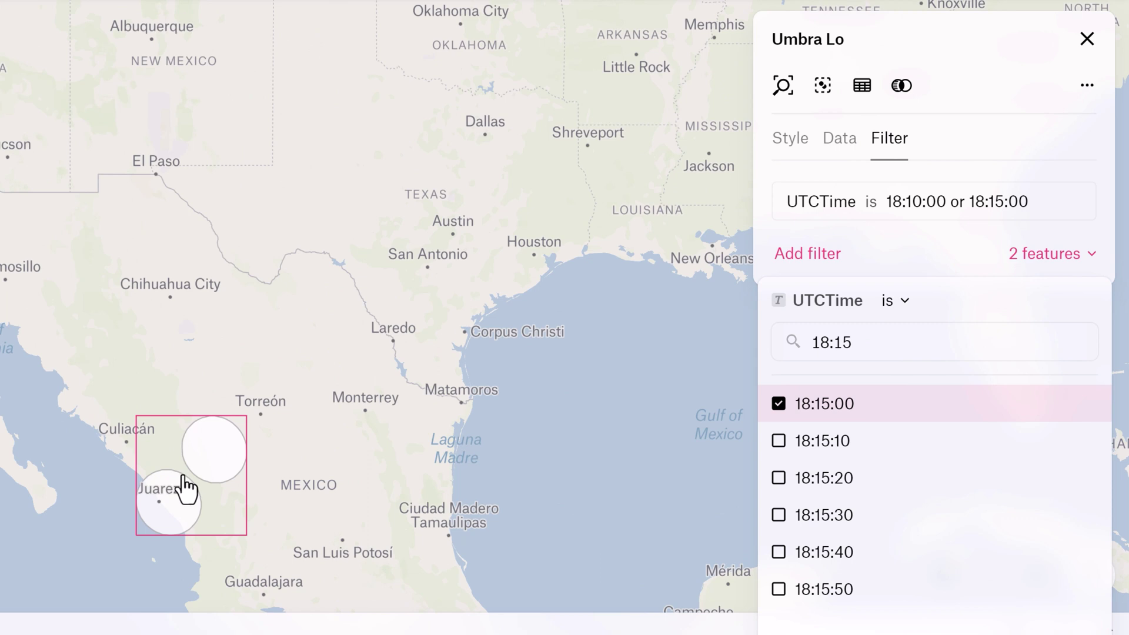
{"action": "left_click", "coordinate": [895, 346]}
{"action": "key", "text": "BackSpace"}
{"action": "key", "text": "BackSpace"}
{"action": "type", "text": "20"}
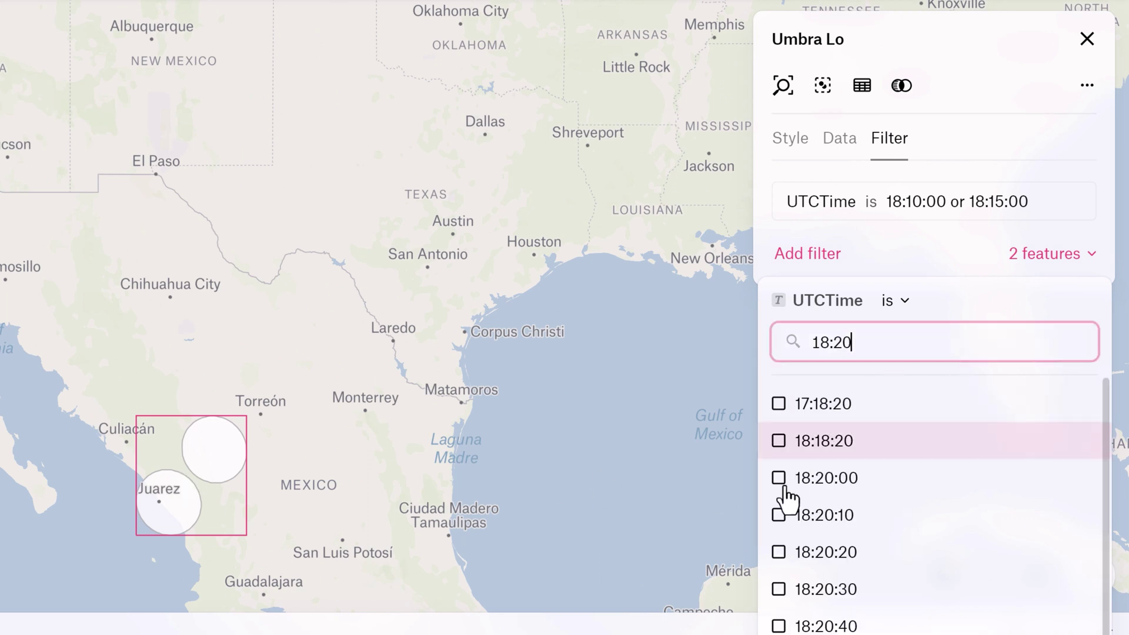
{"action": "left_click", "coordinate": [779, 478]}
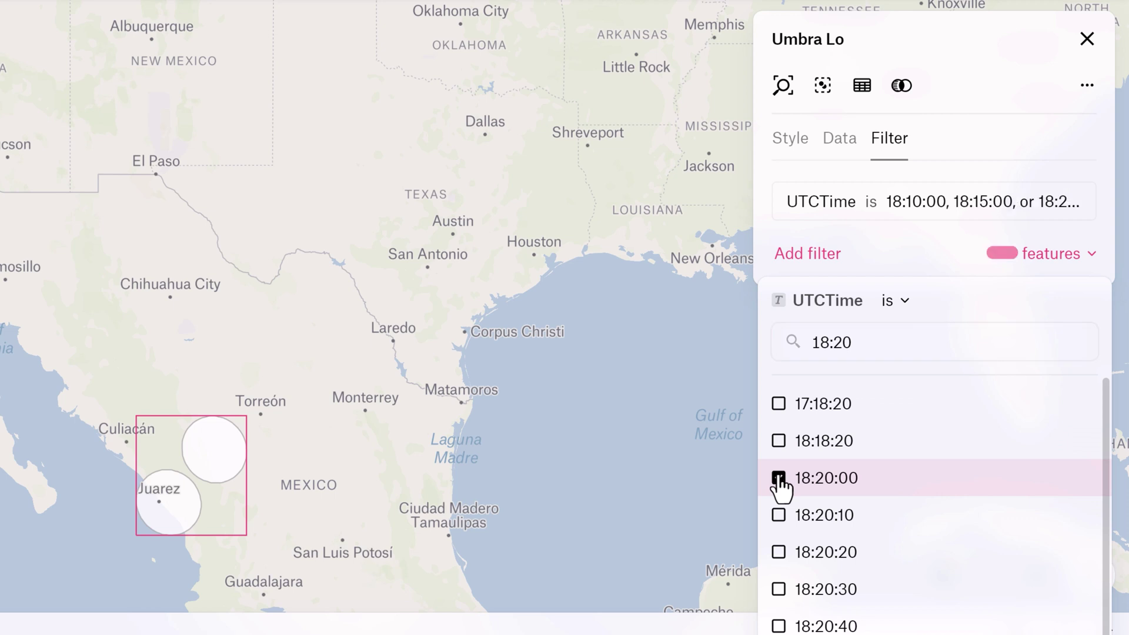
- Add the following five-minute times through 18:50:00 to the filter and view the data table
{"action": "left_click", "coordinate": [894, 342]}
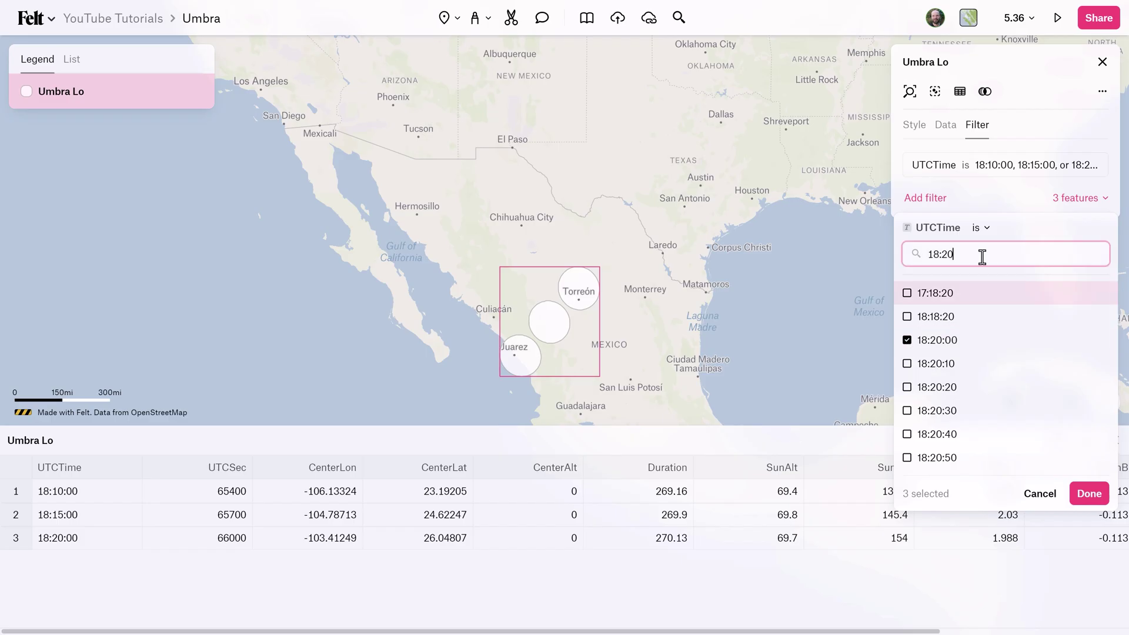
{"action": "key", "text": "BackSpace"}
{"action": "type", "text": "530"}
{"action": "key", "text": "Return"}
{"action": "type", "text": "5"}
{"action": "key", "text": "Return"}
{"action": "type", "text": "40"}
{"action": "key", "text": "Return"}
{"action": "key", "text": "Return"}
{"action": "type", "text": "50"}
{"action": "left_click", "coordinate": [906, 341]}
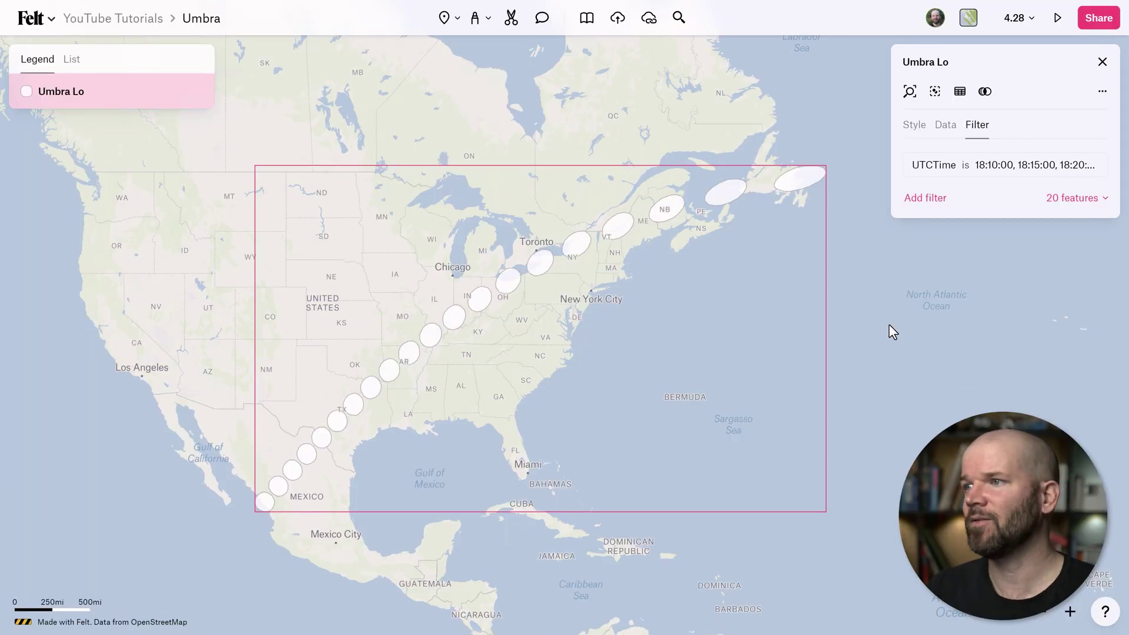
{"action": "left_click", "coordinate": [960, 93]}
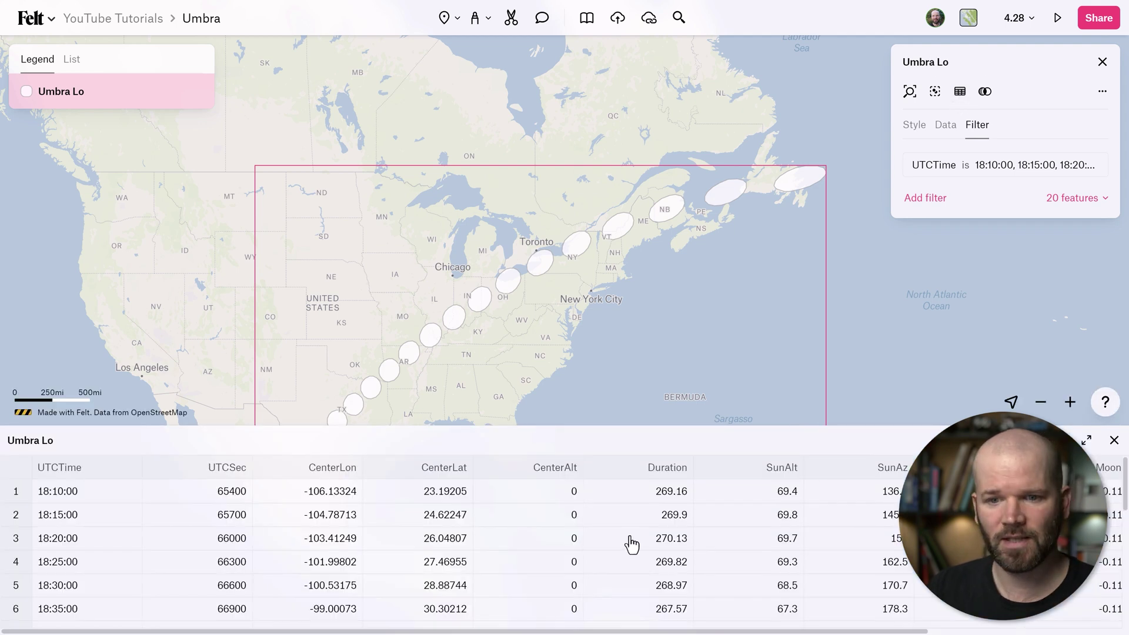
- Close the Umbra Lo data table and choose Dark from the Background basemap options
{"action": "scroll", "coordinate": [648, 530], "scroll_direction": "down", "scroll_amount": 6}
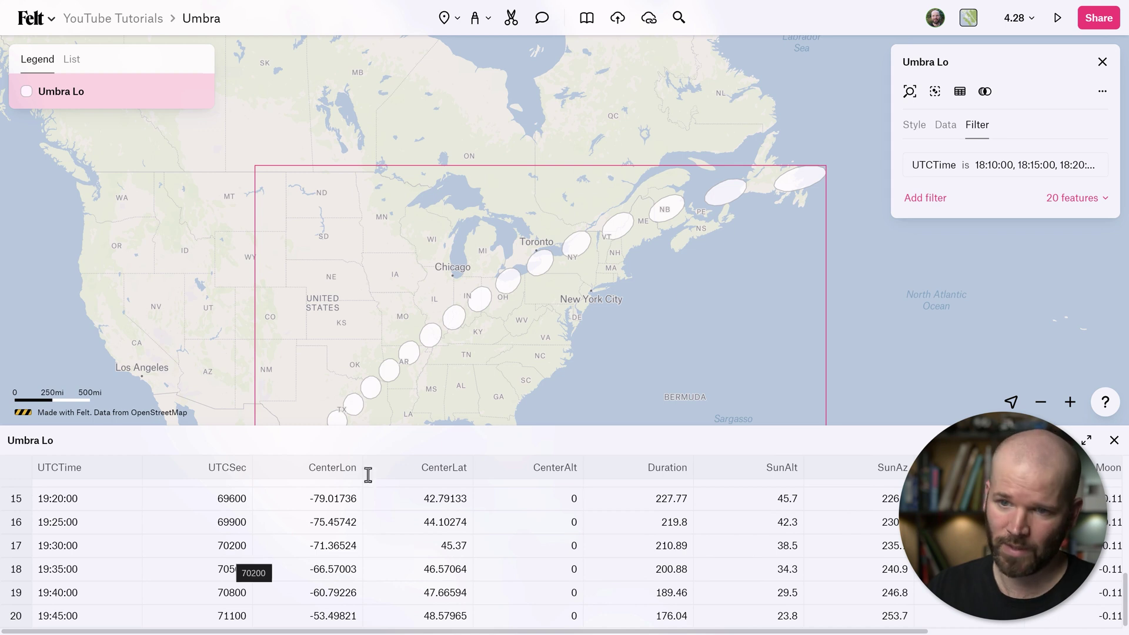
{"action": "left_click", "coordinate": [1103, 62]}
{"action": "left_click", "coordinate": [969, 20]}
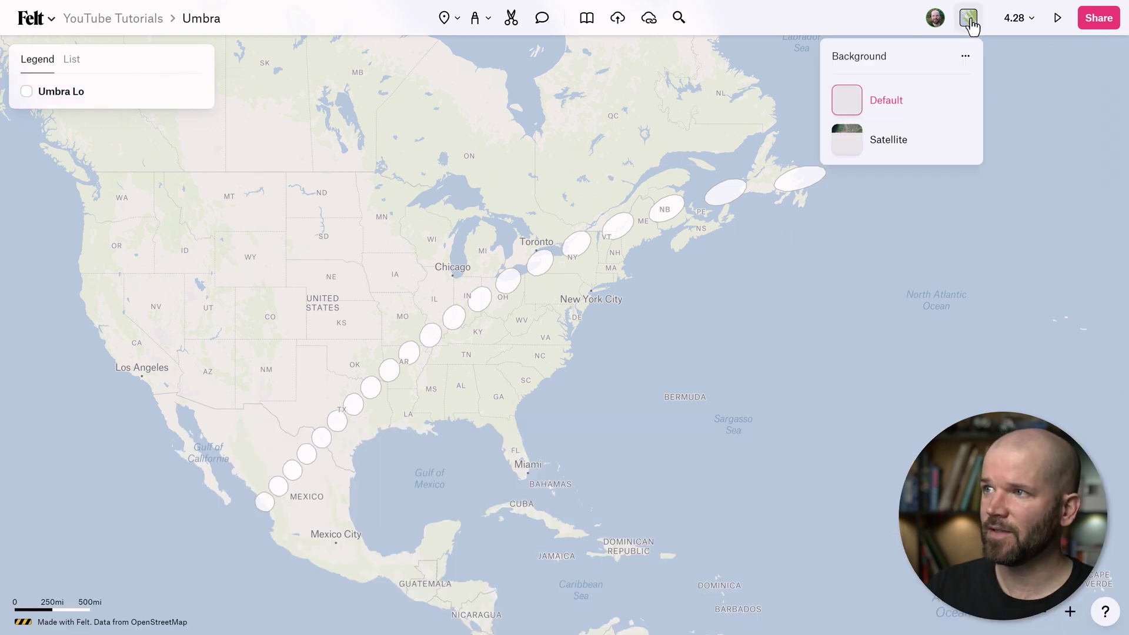
{"action": "left_click", "coordinate": [964, 56]}
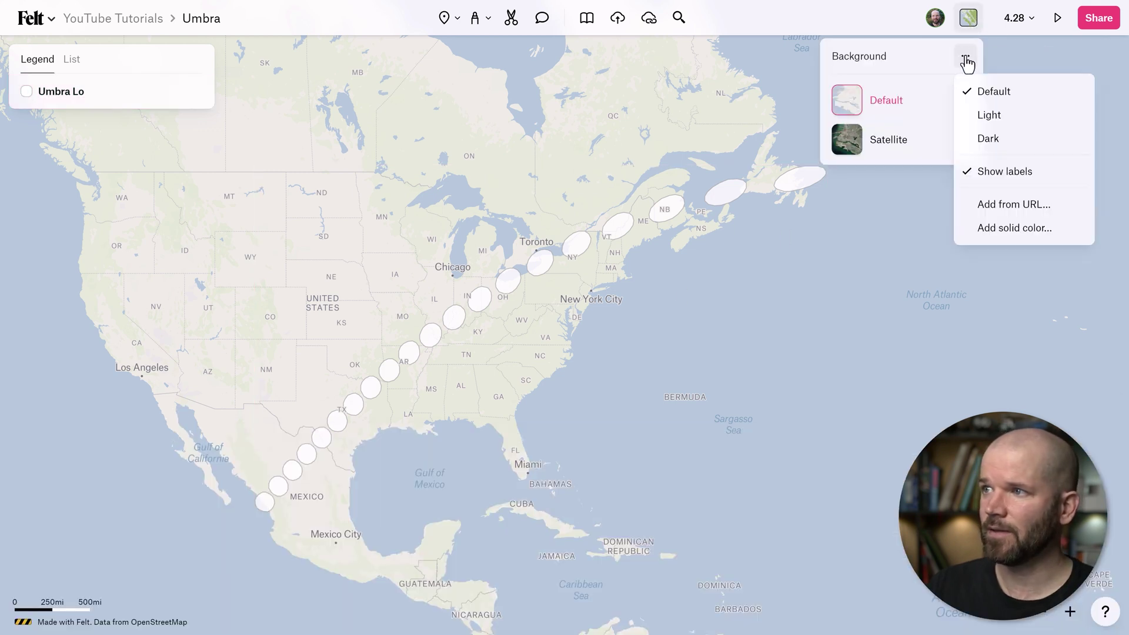
{"action": "left_click", "coordinate": [992, 147]}
- Reopen Umbra Lo's Style settings and lower its white fill opacity to about 38%
{"action": "left_click", "coordinate": [81, 103]}
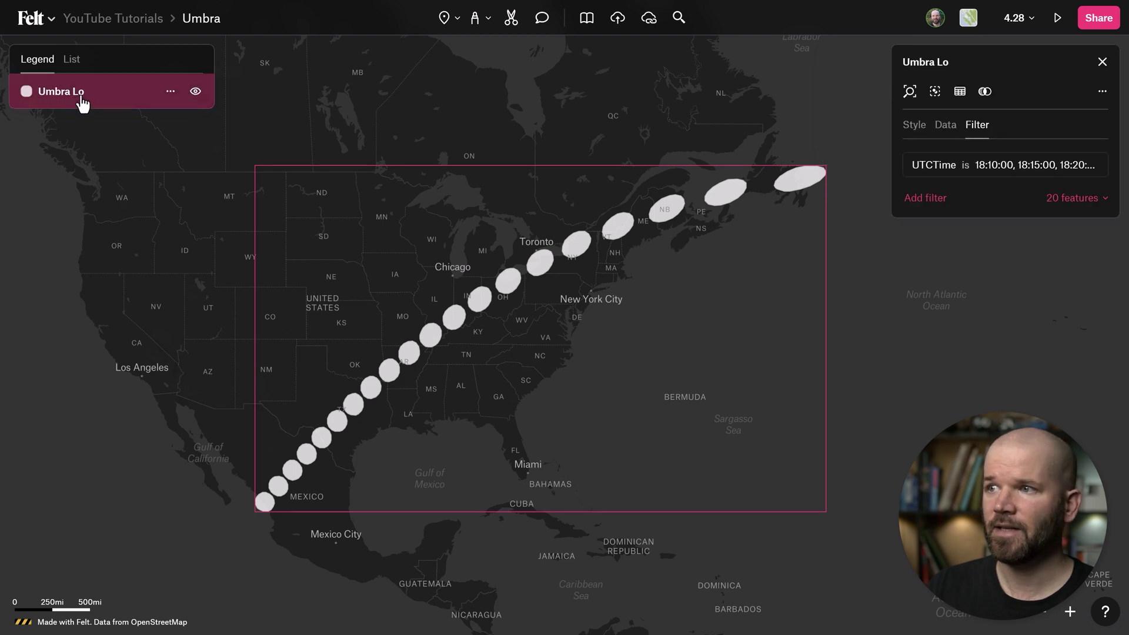
{"action": "left_click", "coordinate": [914, 125]}
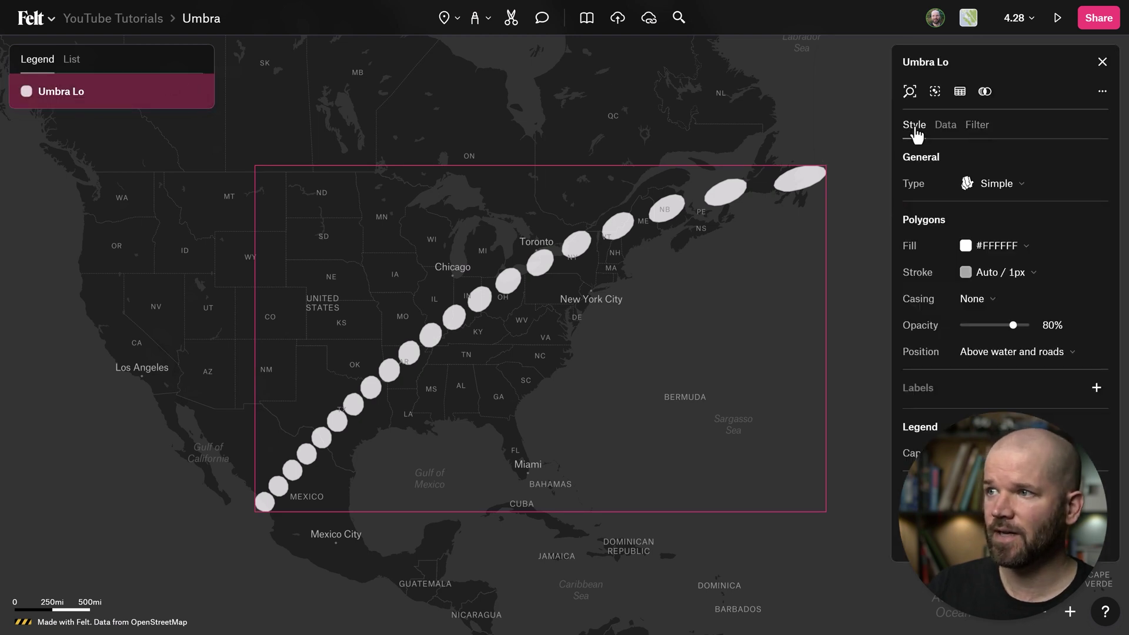
{"action": "left_click", "coordinate": [991, 254]}
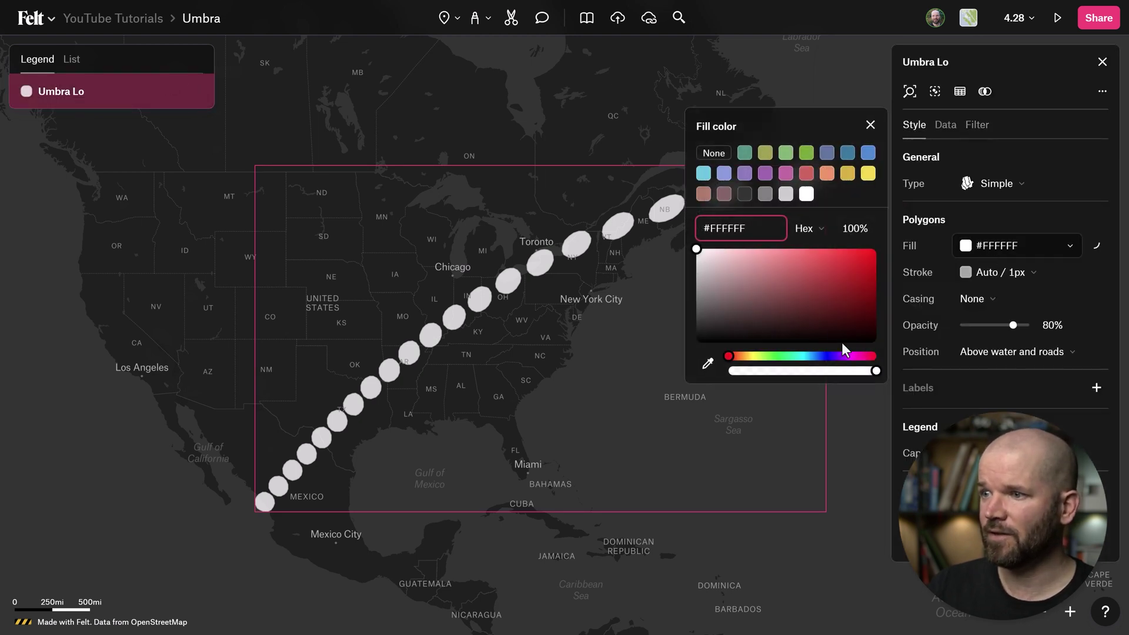
{"action": "left_click", "coordinate": [855, 371]}
{"action": "left_click_drag", "start_coordinate": [809, 367], "coordinate": [788, 372]}
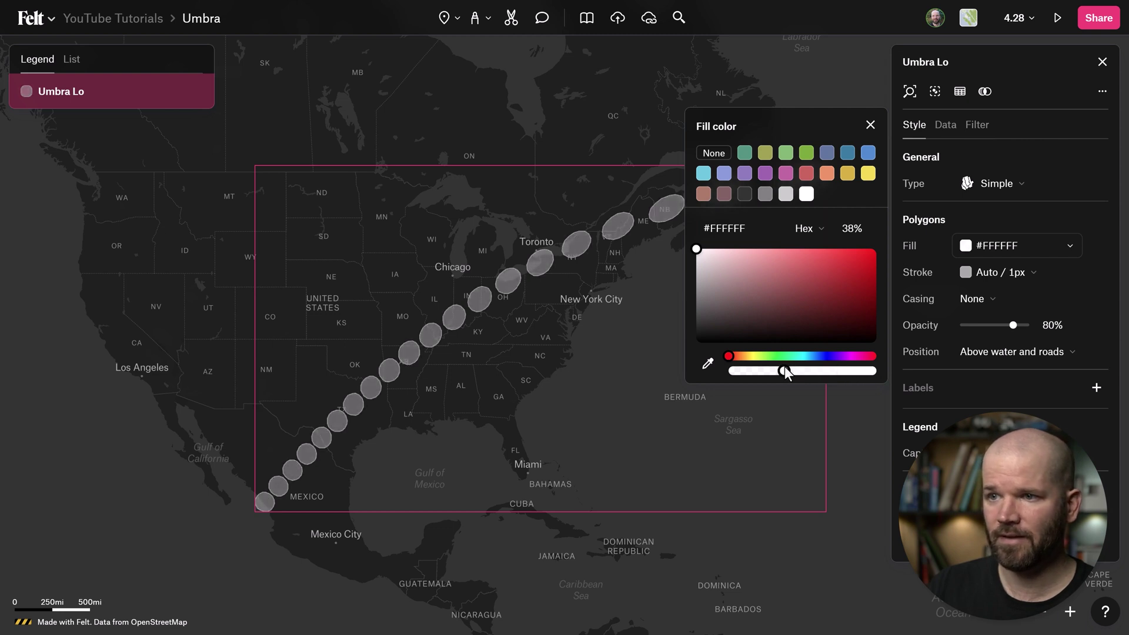
{"action": "left_click", "coordinate": [870, 124]}
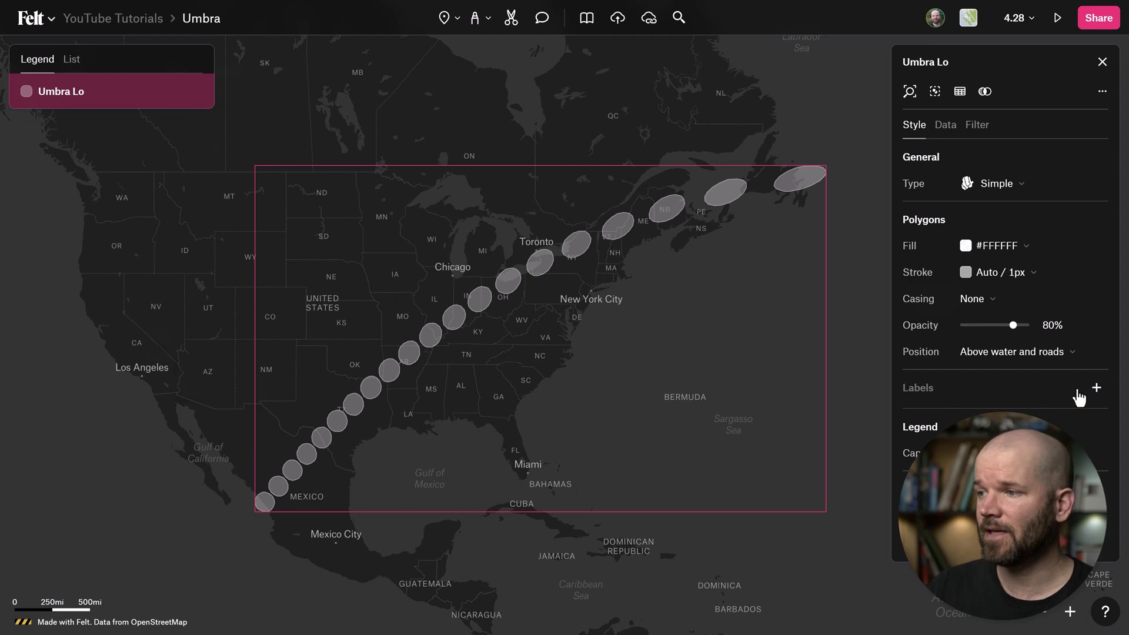
- Label the umbra ellipses by UTCTime at size 8 and move the shapefiles folder beside the map
{"action": "left_click", "coordinate": [1096, 388]}
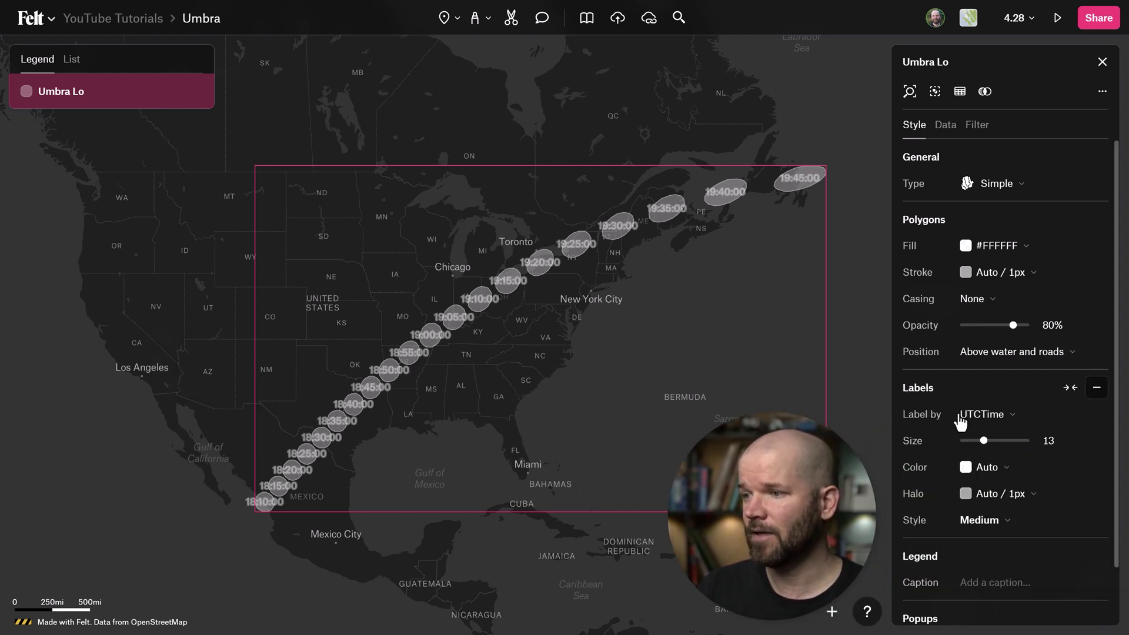
{"action": "left_click", "coordinate": [1049, 441]}
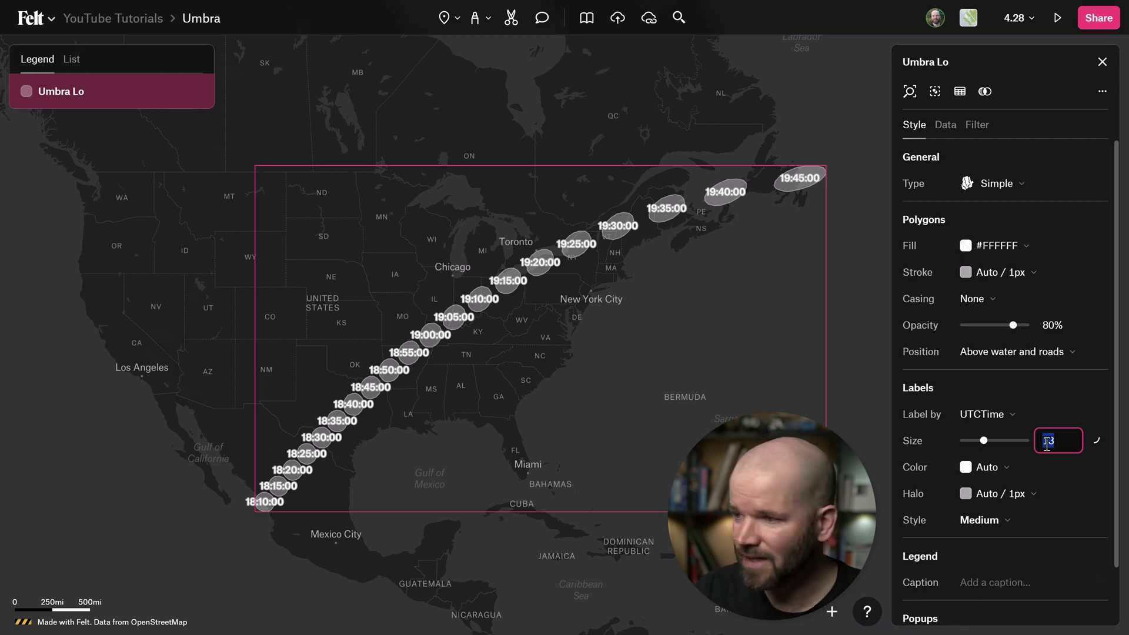
{"action": "type", "text": "7"}
{"action": "double_click", "coordinate": [1047, 443]}
{"action": "type", "text": "8"}
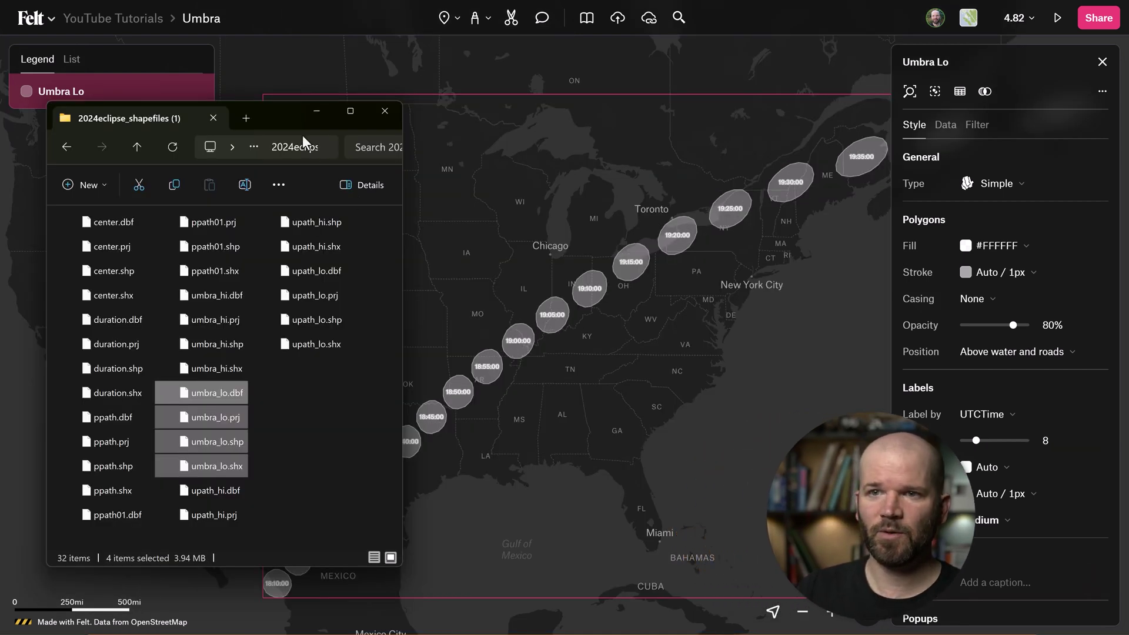
{"action": "left_click_drag", "start_coordinate": [305, 144], "coordinate": [714, 141]}
- Drop the four center shapefiles onto the map as the Center line data layer
{"action": "left_click", "coordinate": [557, 238]}
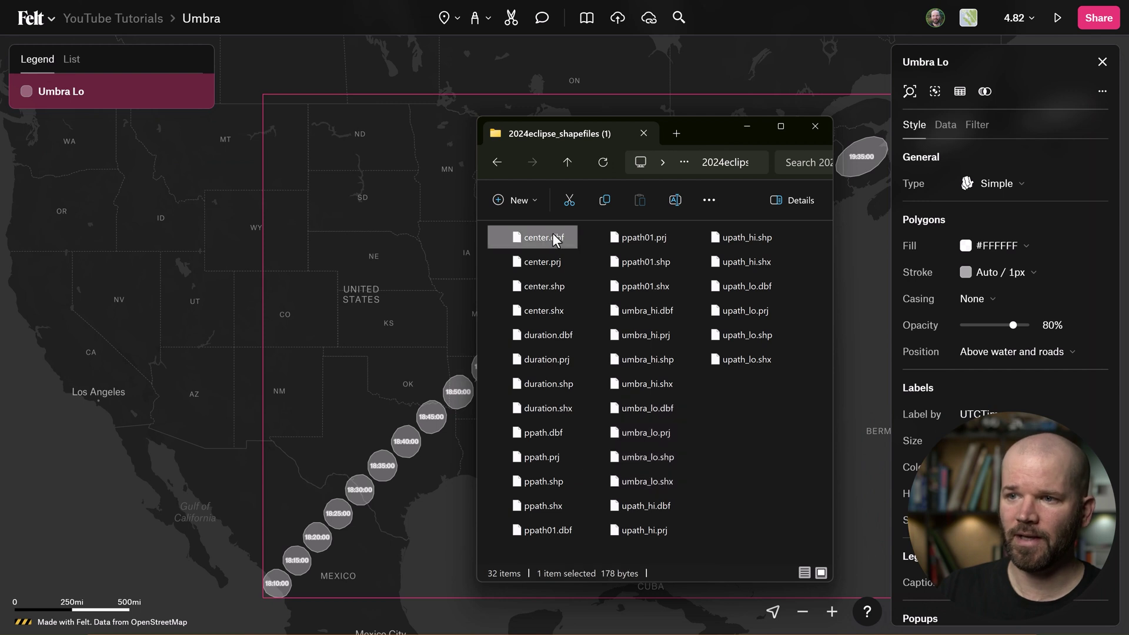
{"action": "left_click", "coordinate": [537, 311], "text": "shift"}
{"action": "left_click_drag", "start_coordinate": [540, 259], "coordinate": [168, 351]}
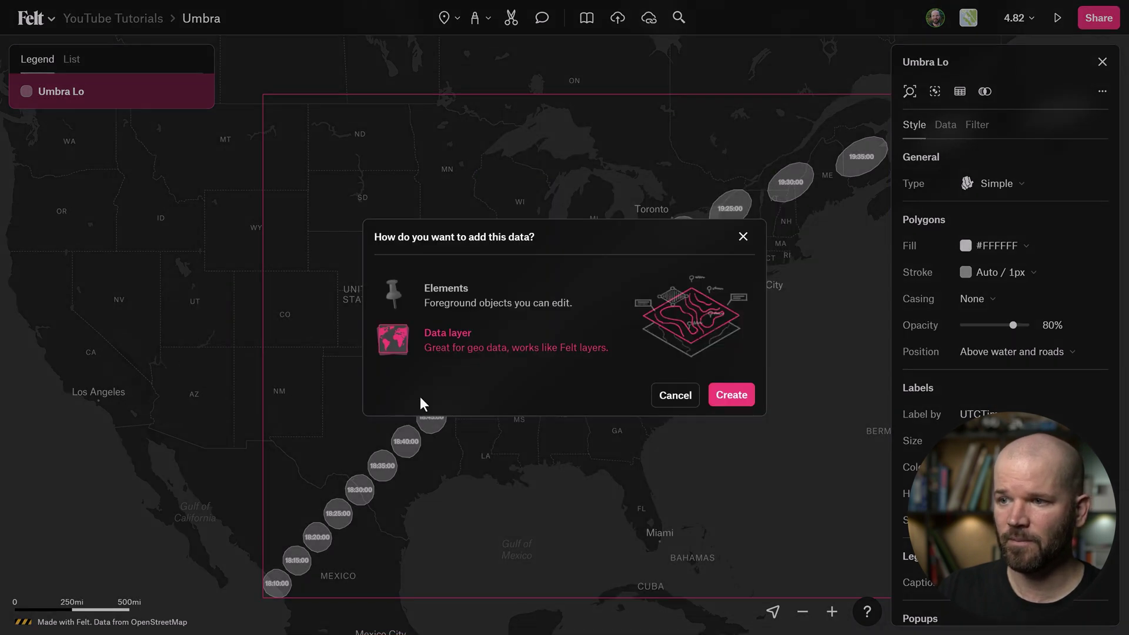
{"action": "key", "text": "Return"}
- Select the four upath_hi files and add them to the map as a data layer
{"action": "key", "text": "alt+Tab"}
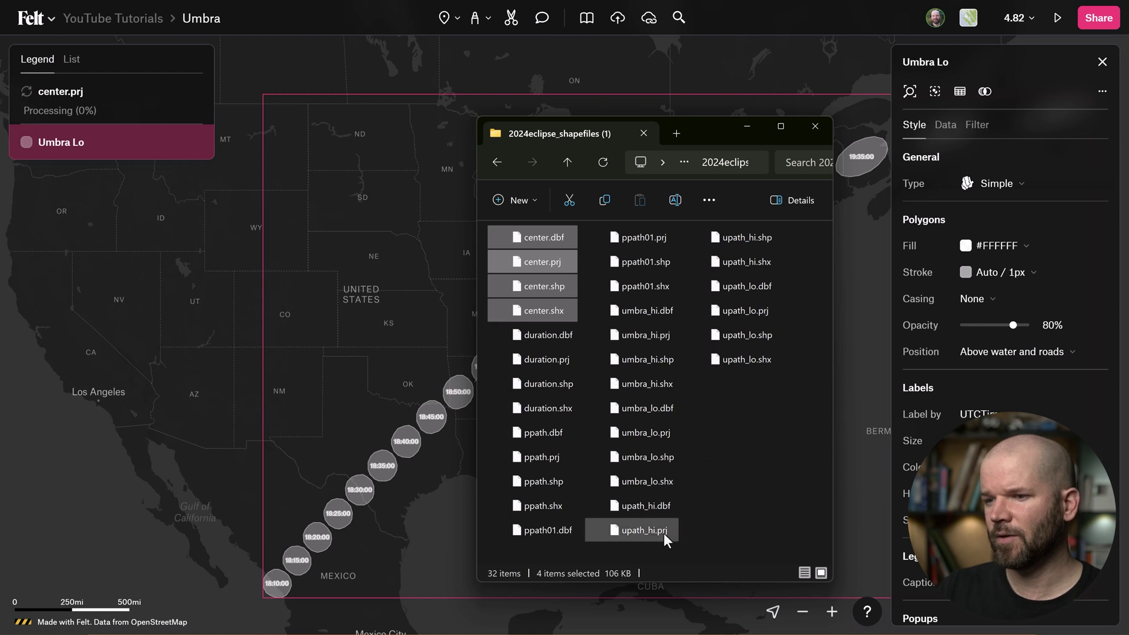
{"action": "left_click", "coordinate": [637, 505]}
{"action": "left_click", "coordinate": [740, 264], "text": "shift"}
{"action": "left_click_drag", "start_coordinate": [727, 250], "coordinate": [180, 401]}
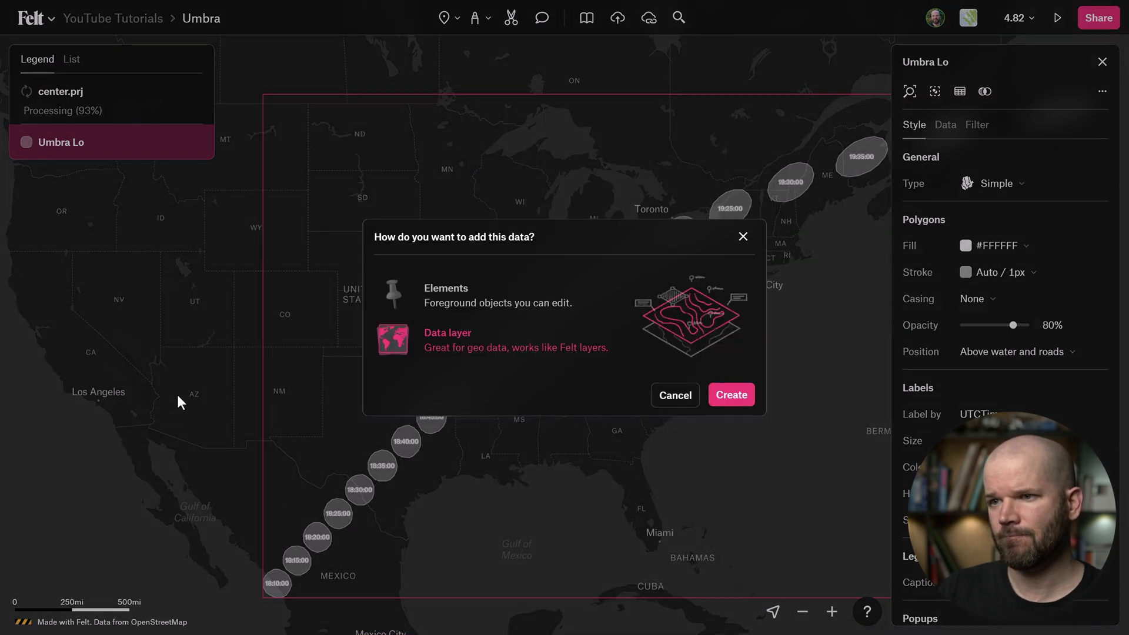
{"action": "left_click", "coordinate": [728, 395]}
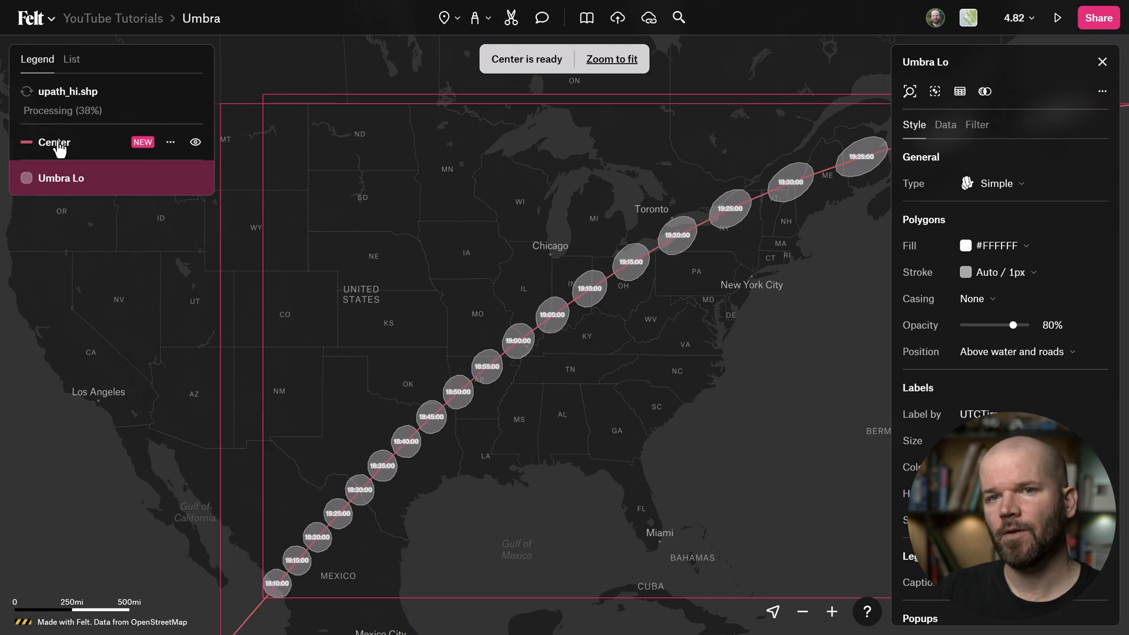
- Make the Center line a white (#FFFFFF) dashed line
{"action": "left_click", "coordinate": [58, 145]}
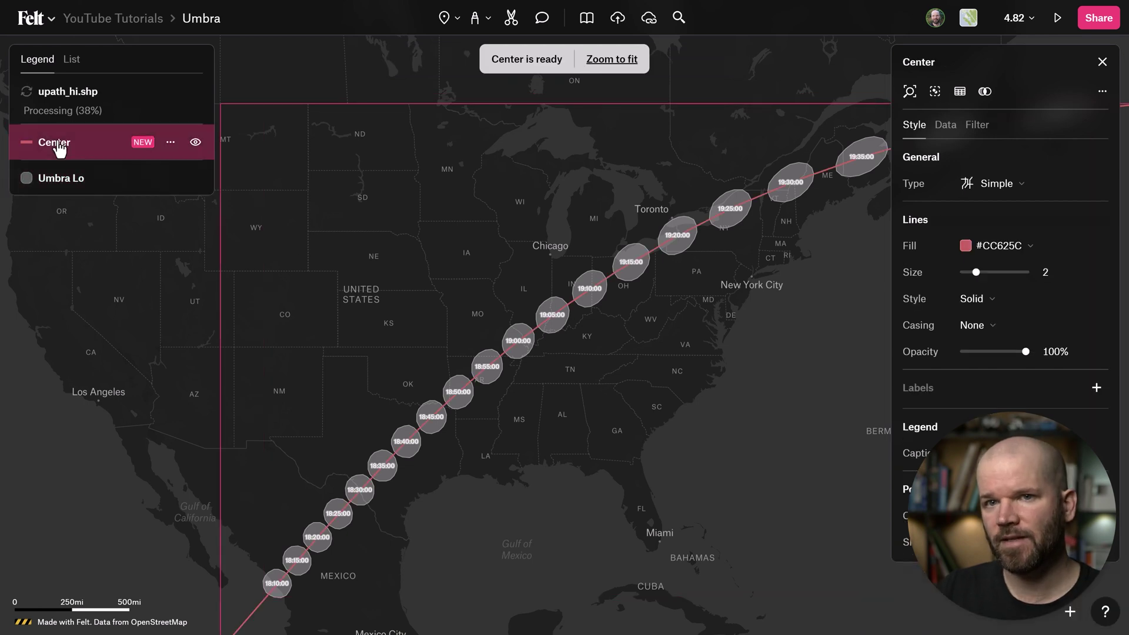
{"action": "left_click", "coordinate": [978, 301]}
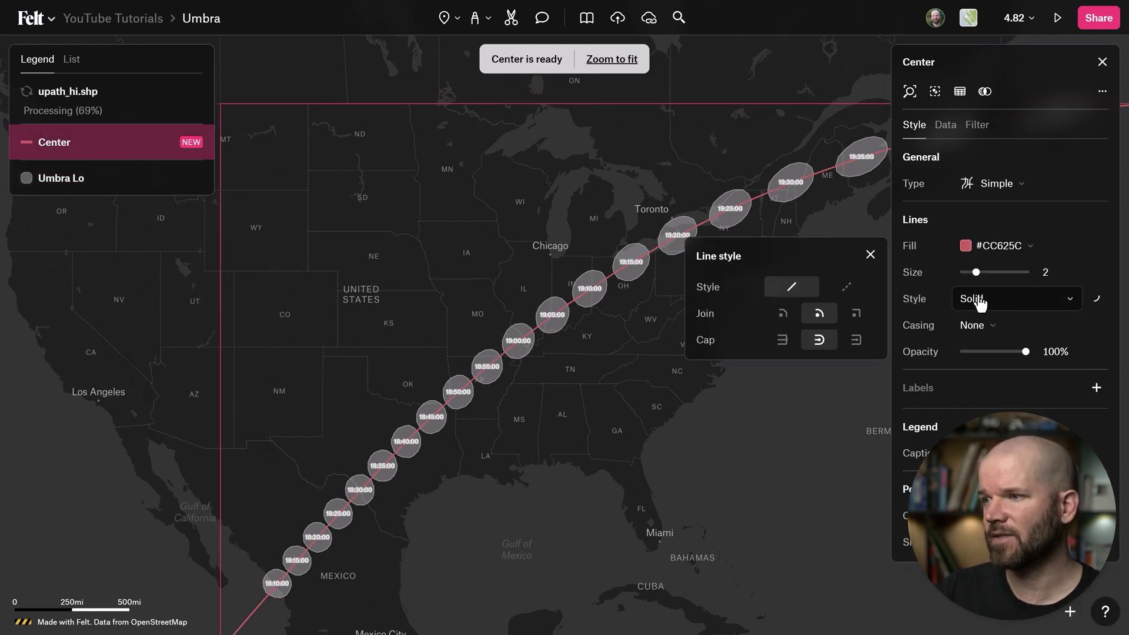
{"action": "left_click", "coordinate": [845, 288]}
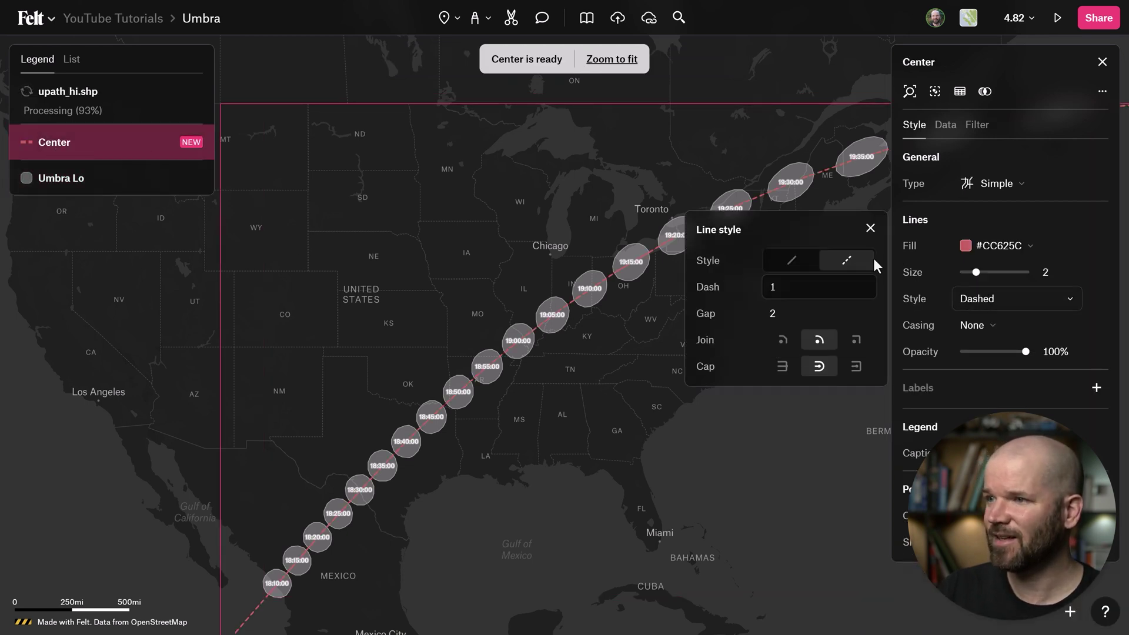
{"action": "left_click", "coordinate": [968, 247]}
{"action": "left_click", "coordinate": [806, 193]}
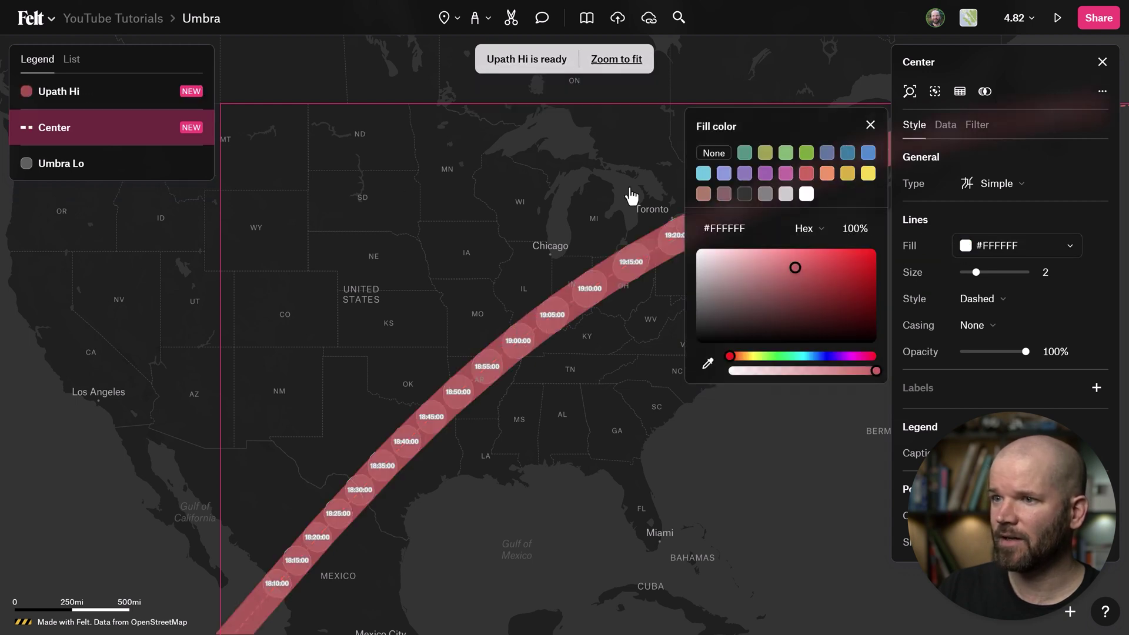
{"action": "key", "text": "Escape"}
{"action": "left_click", "coordinate": [81, 97]}
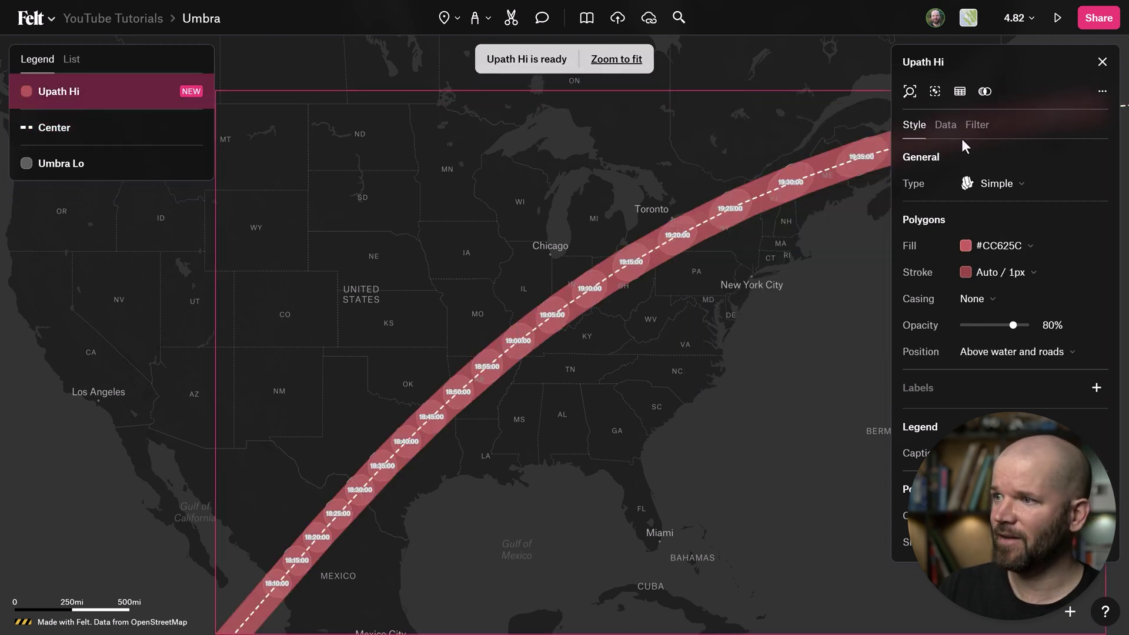
- Fill the Upath Hi band with white at roughly 18% opacity
{"action": "left_click", "coordinate": [1000, 250]}
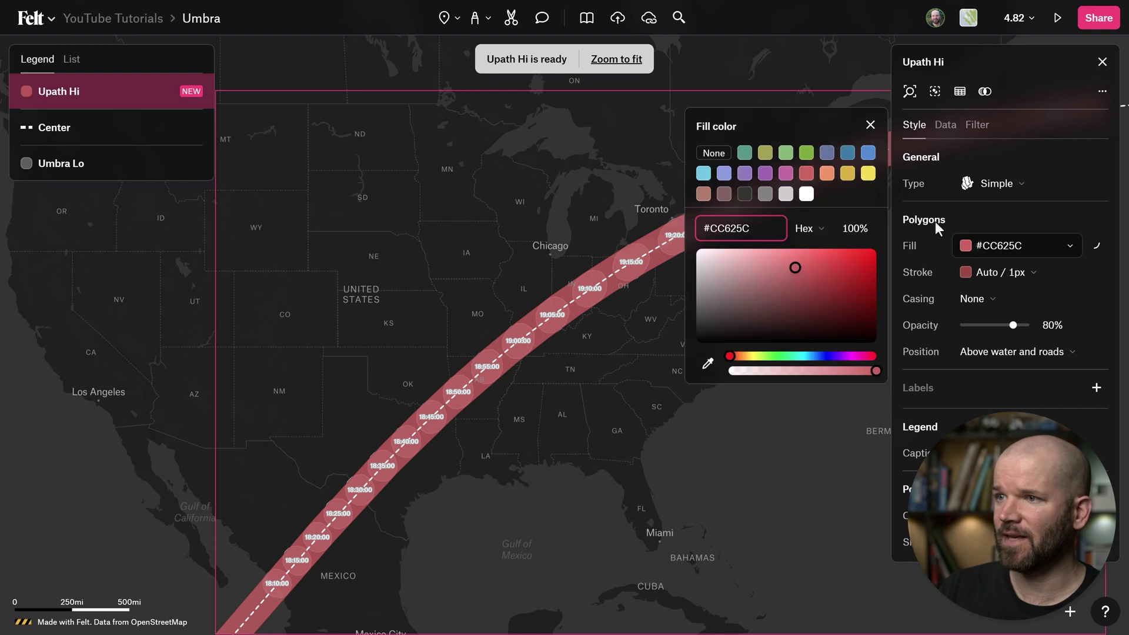
{"action": "left_click", "coordinate": [805, 194]}
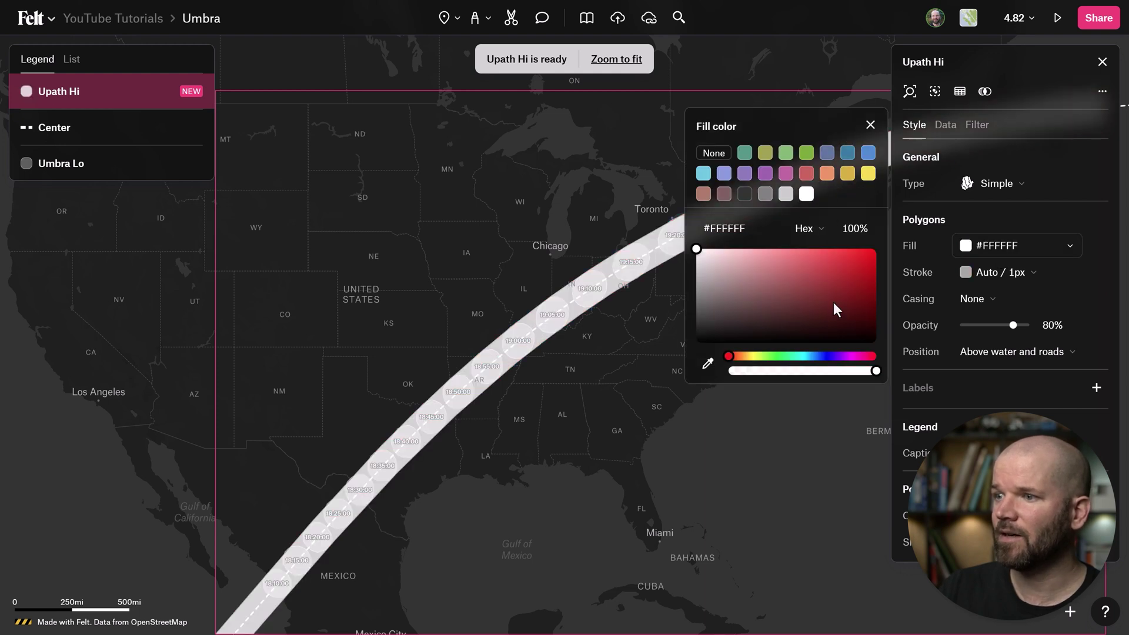
{"action": "left_click", "coordinate": [756, 370]}
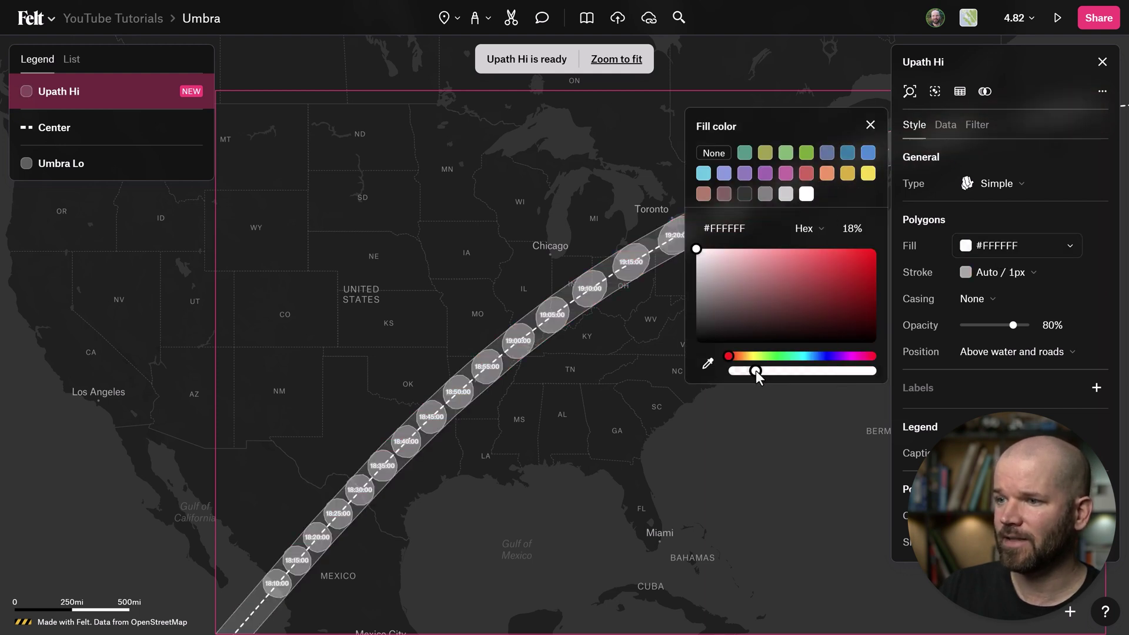
{"action": "left_click", "coordinate": [930, 441]}
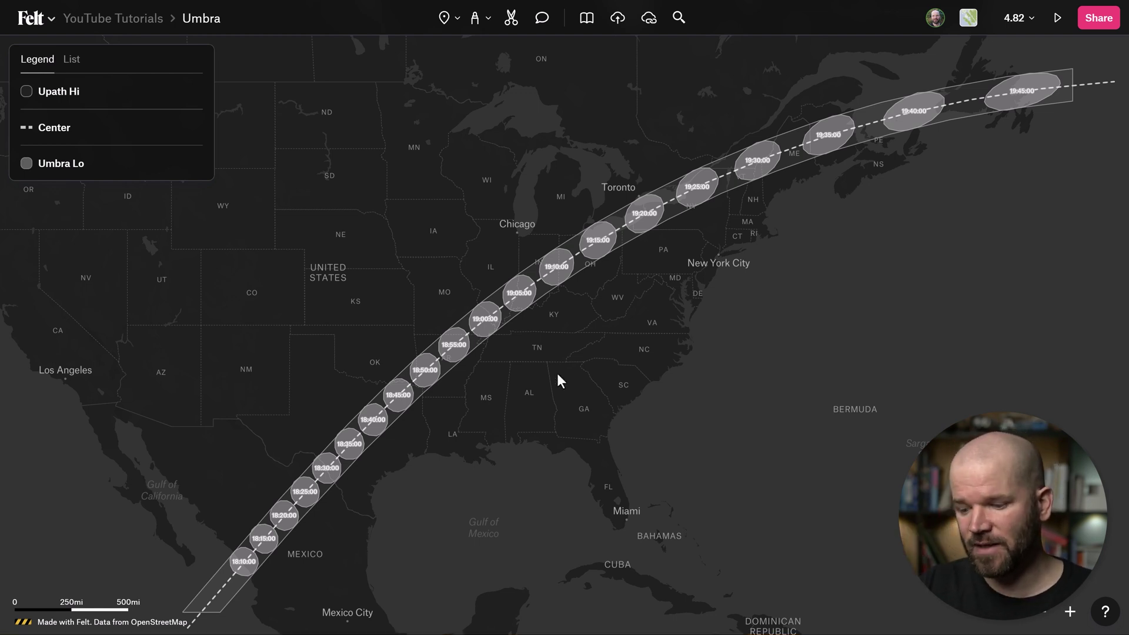
- Exit full screen, check the April 8th, 2024 Solar Eclipse map, then return to the Umbra map
{"action": "key", "text": "F11"}
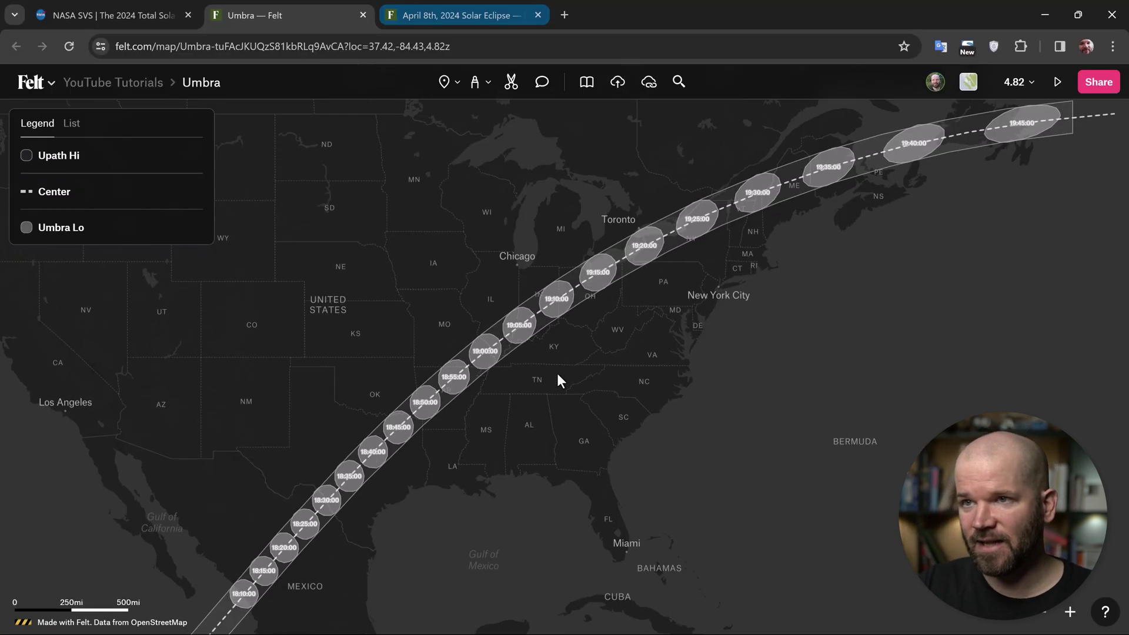
{"action": "left_click", "coordinate": [447, 19]}
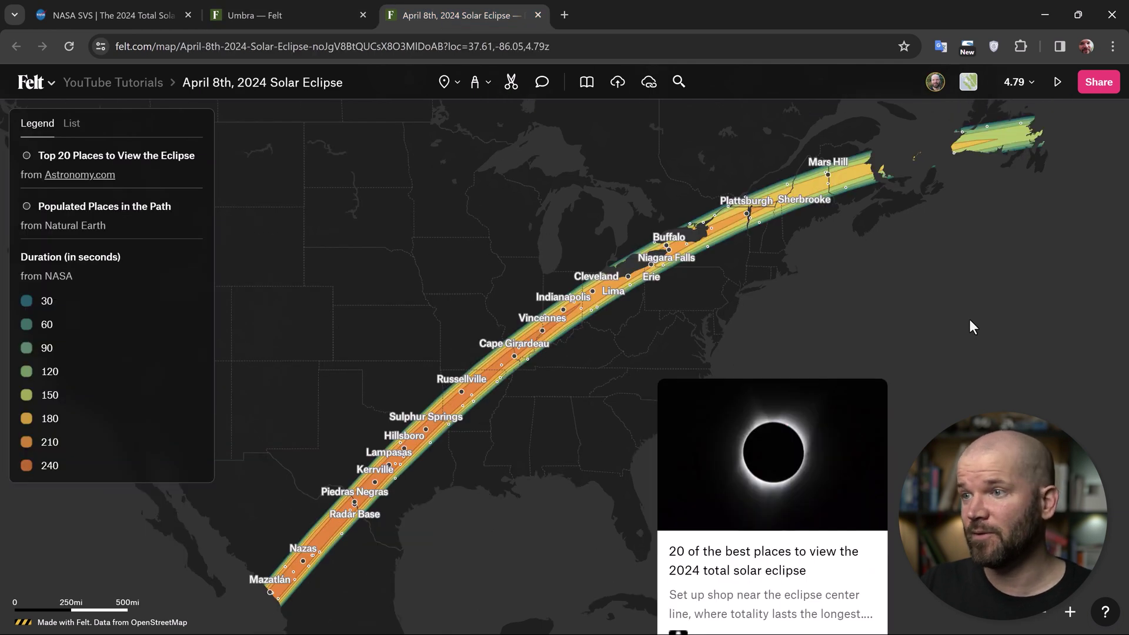
{"action": "left_click", "coordinate": [298, 19]}
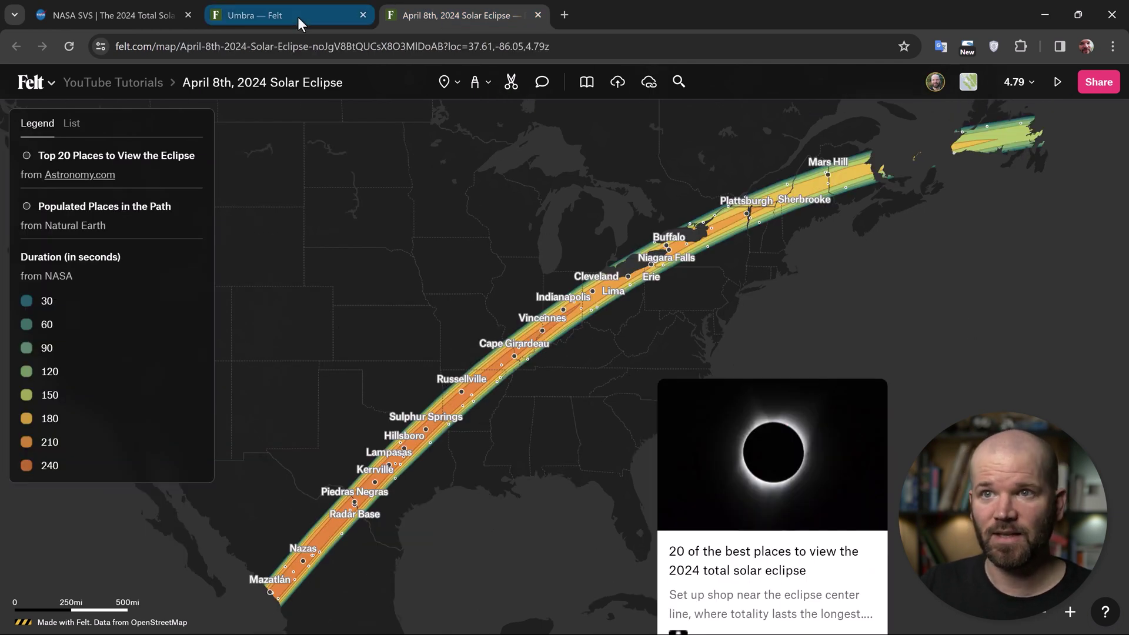
- Select and copy Upath Hi, Center and Umbra Lo from the Umbra map's layer list, then go to the April 8th map
{"action": "left_click", "coordinate": [71, 125]}
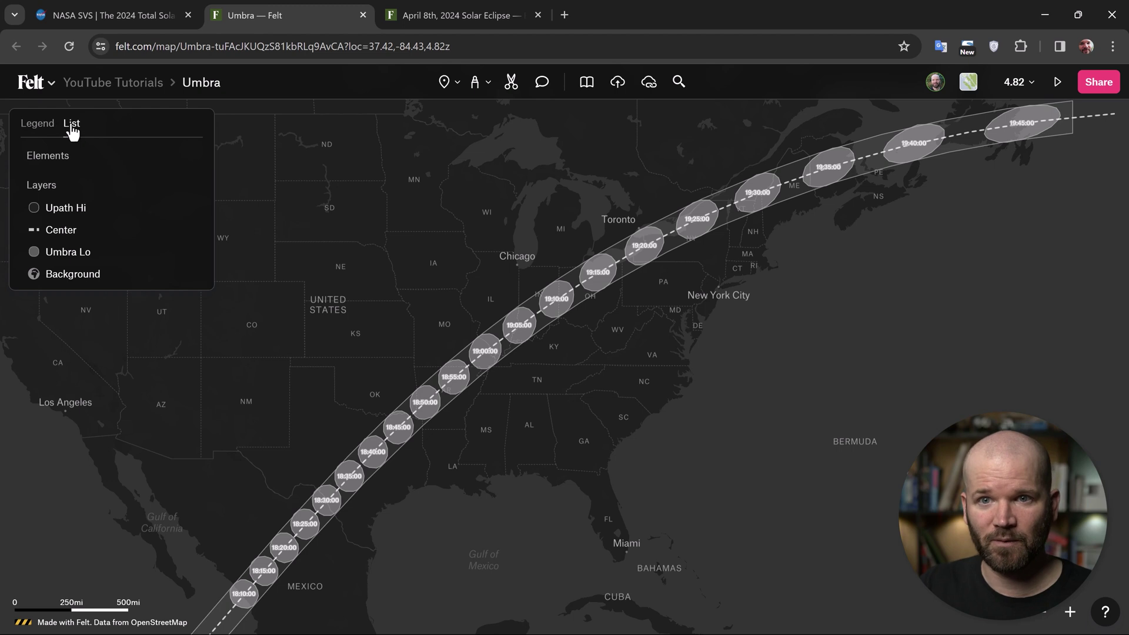
{"action": "left_click", "coordinate": [59, 208]}
{"action": "left_click", "coordinate": [61, 253], "text": "shift"}
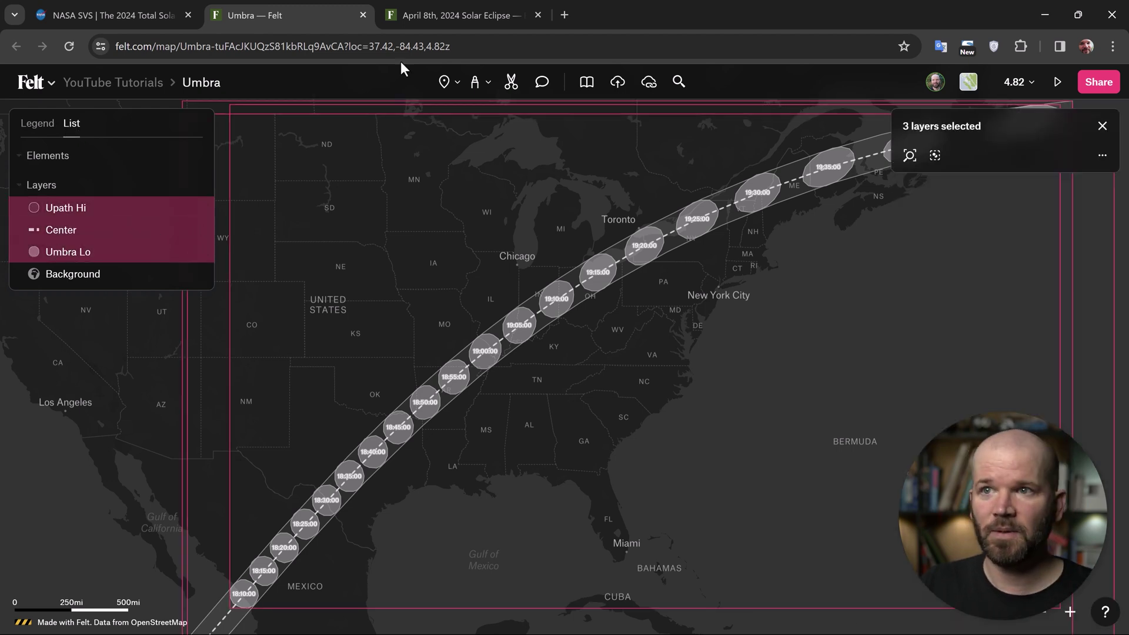
{"action": "left_click", "coordinate": [447, 15]}
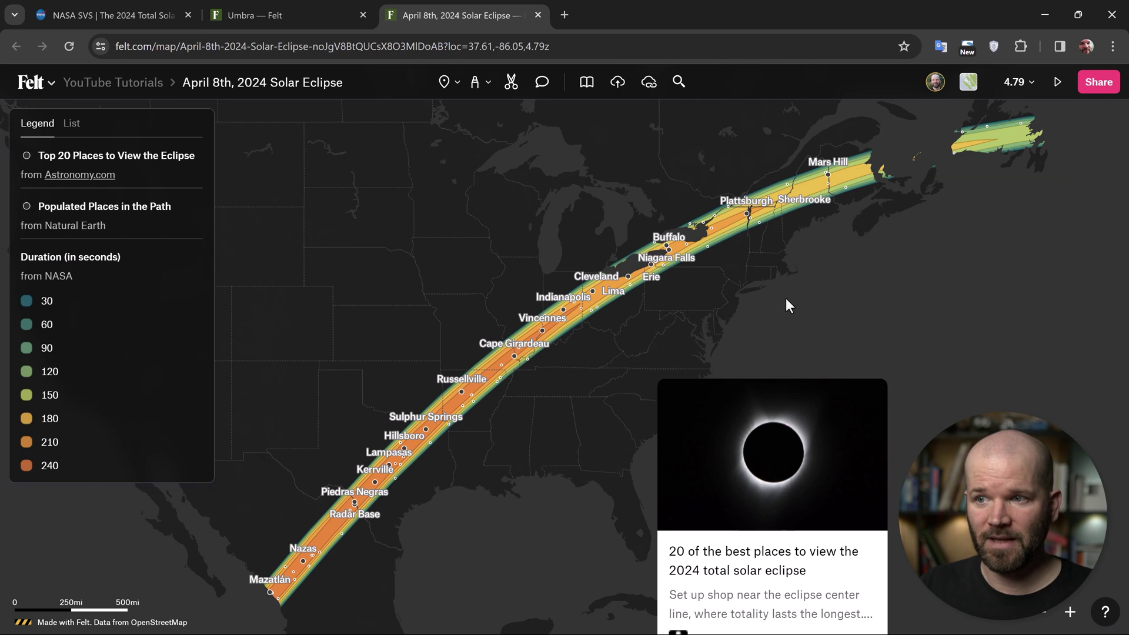
- Paste Upath Hi, Center and Umbra Lo, then hide Duration, Populated Places and Top 20 Places
{"action": "key", "text": "ctrl+v"}
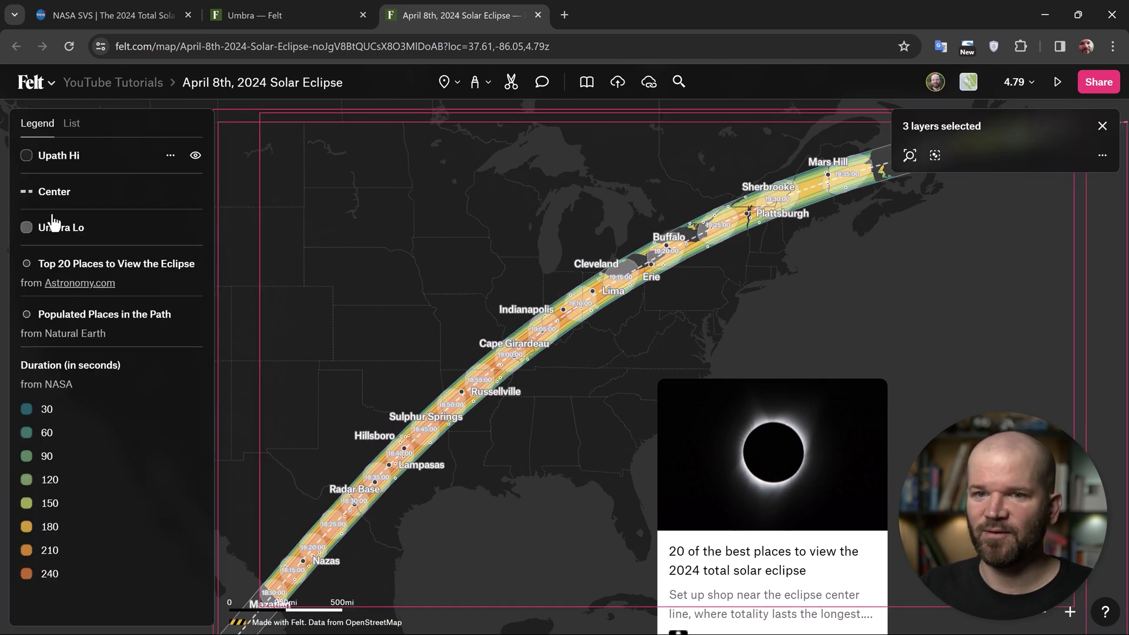
{"action": "left_click", "coordinate": [195, 366]}
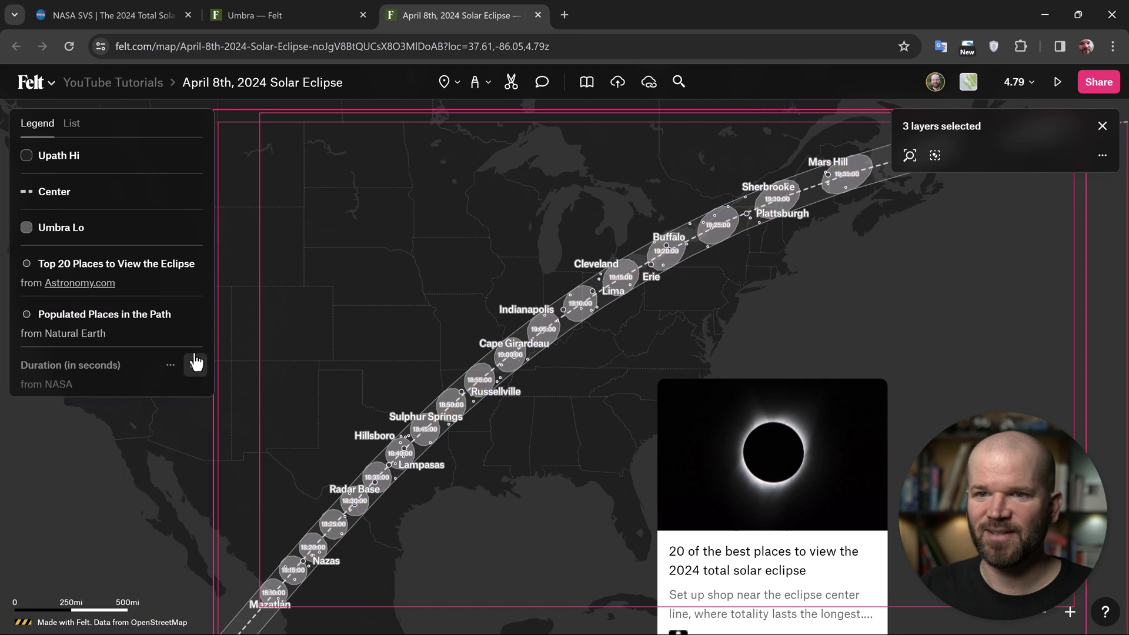
{"action": "left_click", "coordinate": [196, 314]}
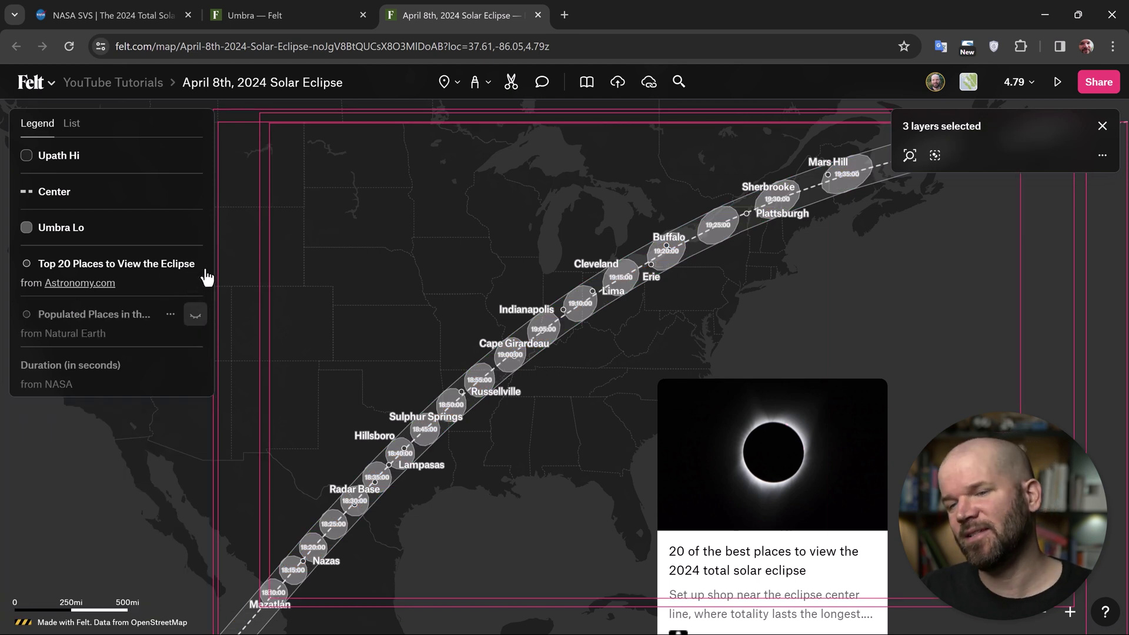
{"action": "left_click", "coordinate": [196, 265]}
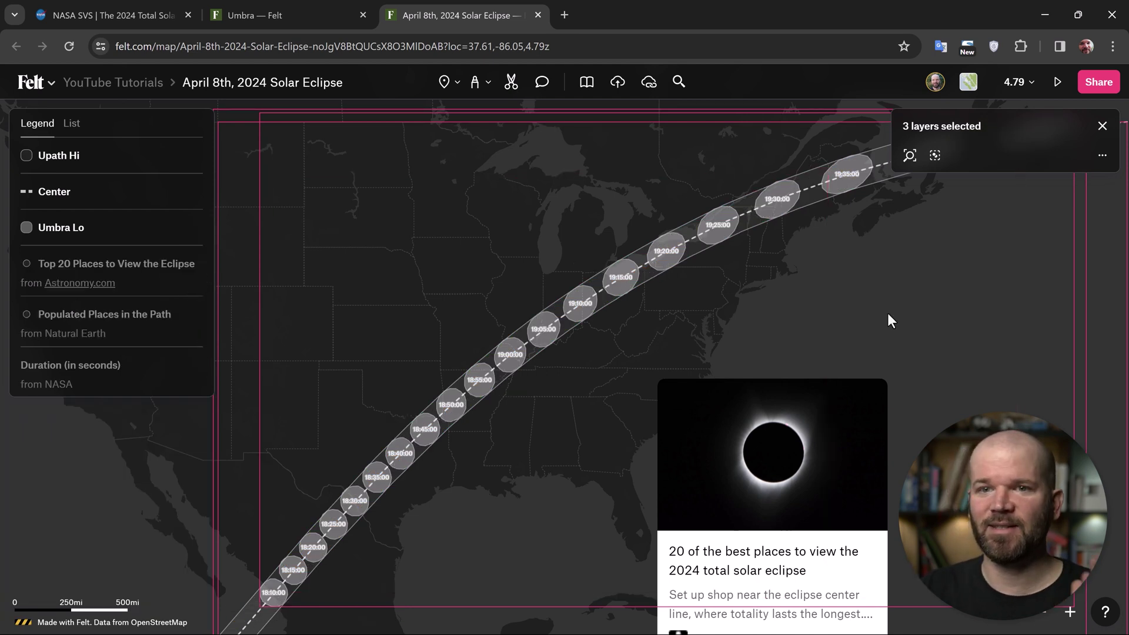